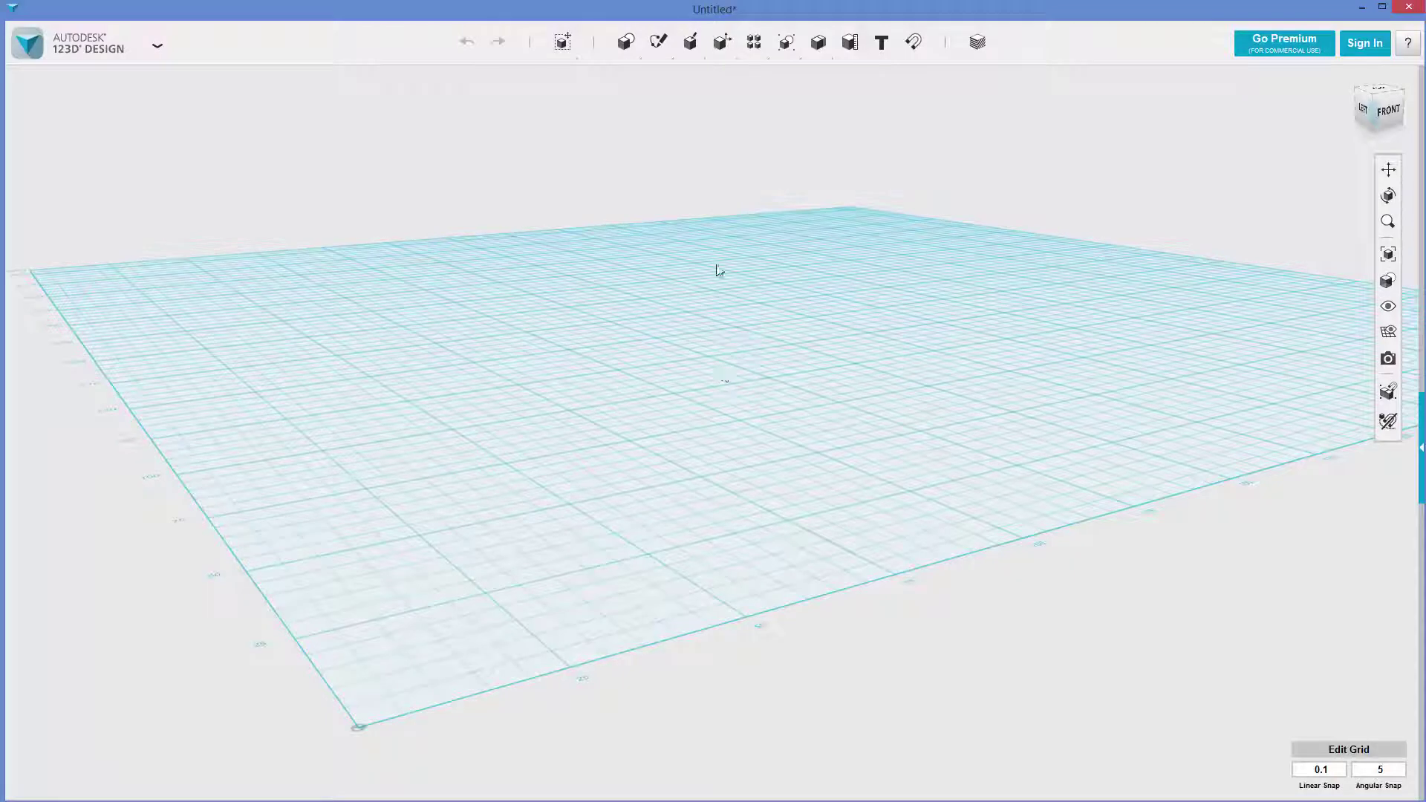
Place two 20 × 20 × 20 mm boxes on the grid, the second diagonally behind the first.
mouse_move(626, 42)
click(631, 77)
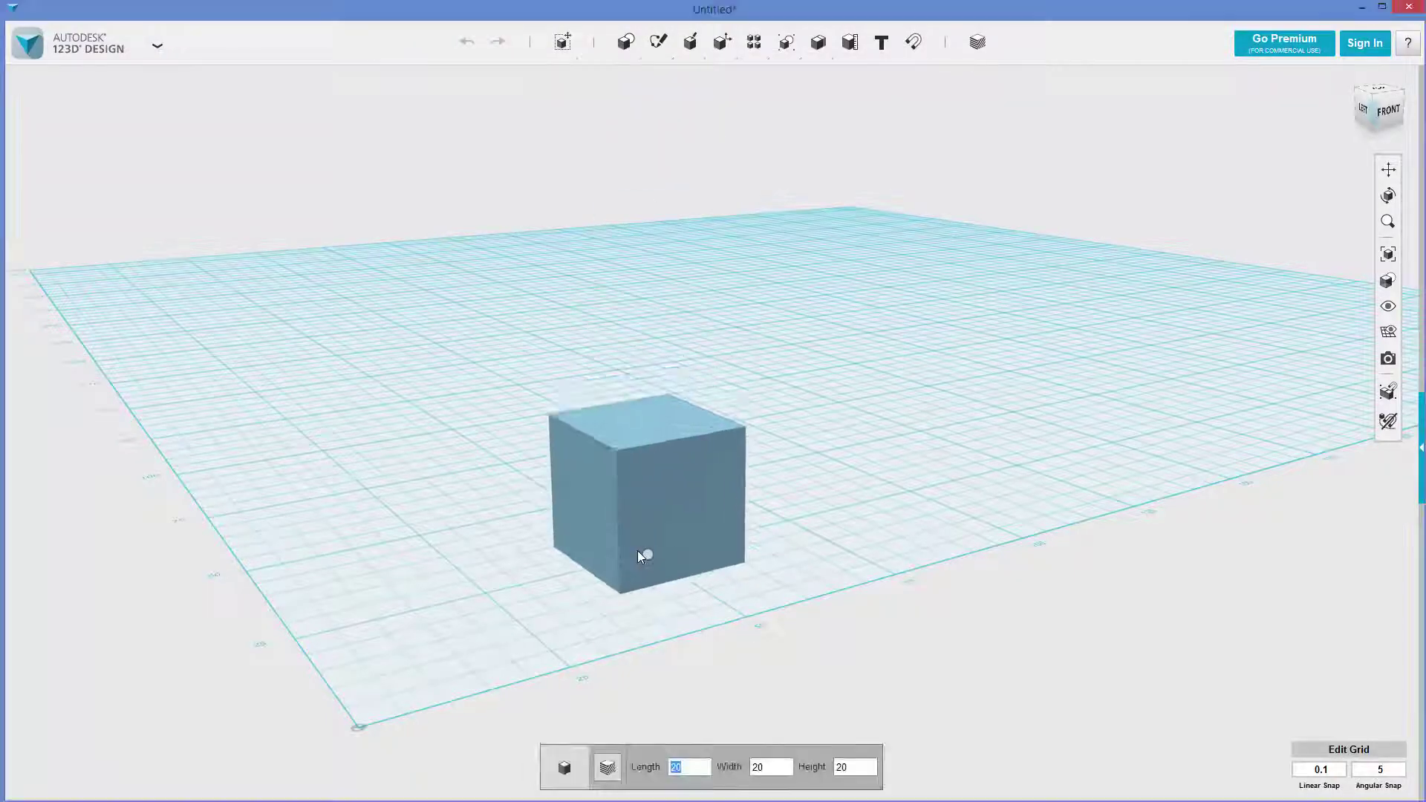
click(640, 555)
click(884, 491)
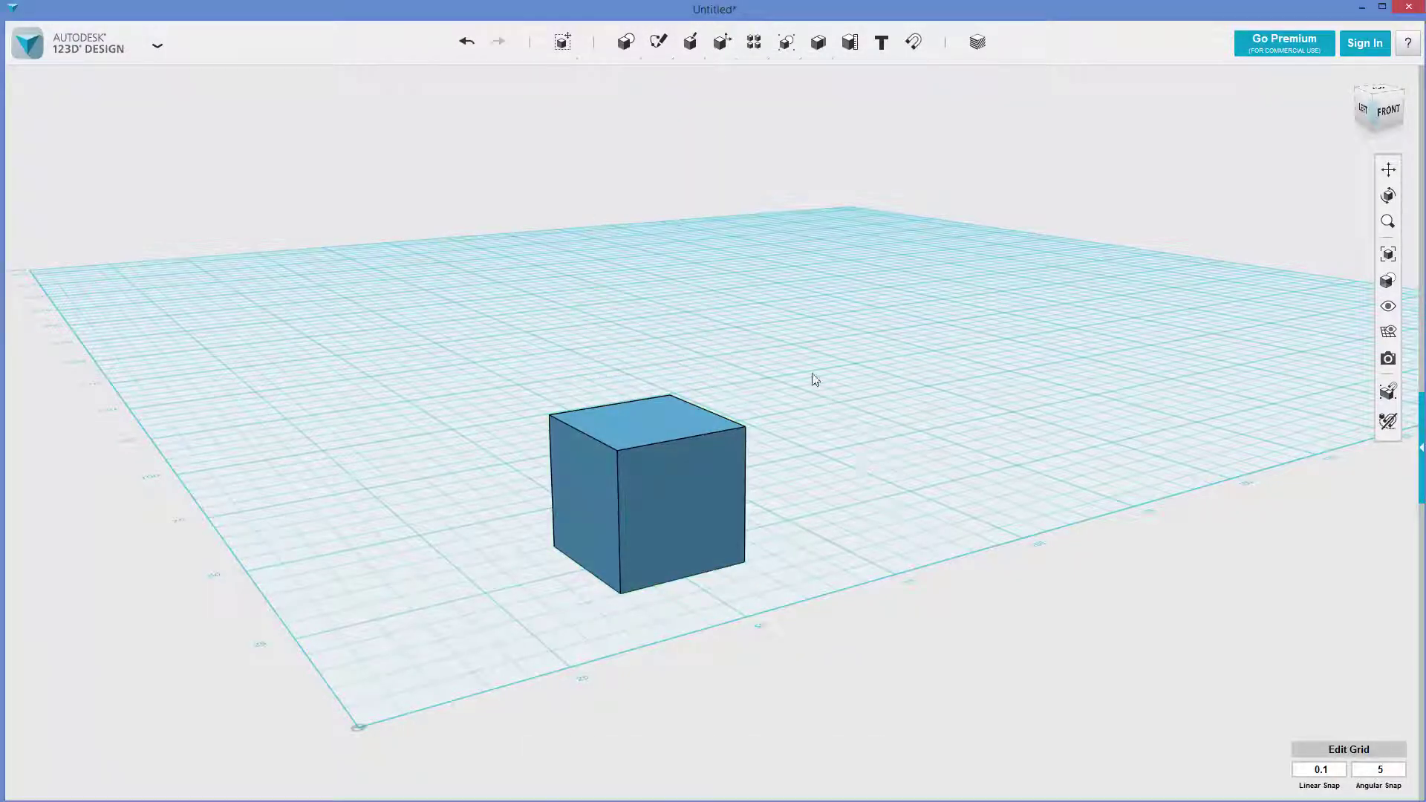
mouse_move(629, 52)
click(630, 76)
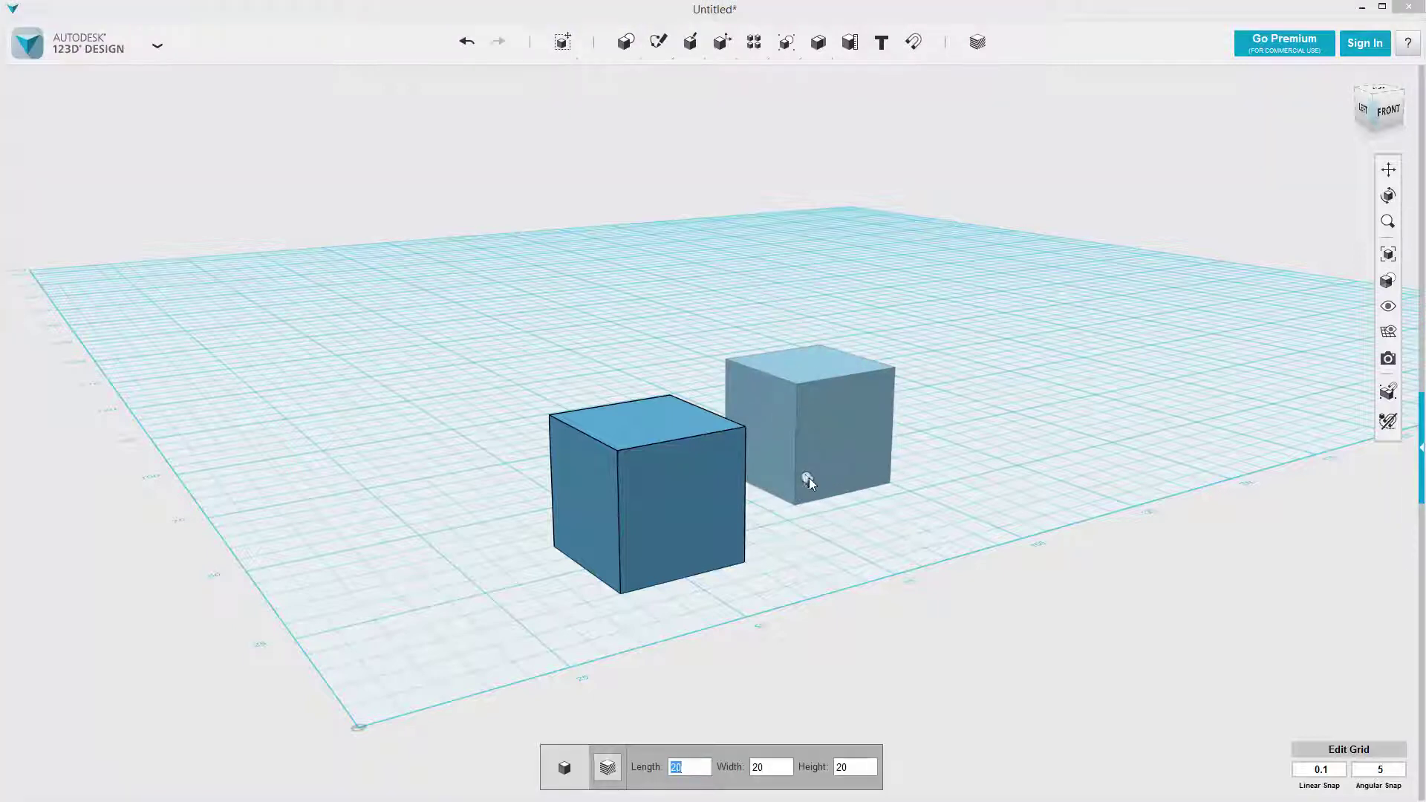
click(809, 478)
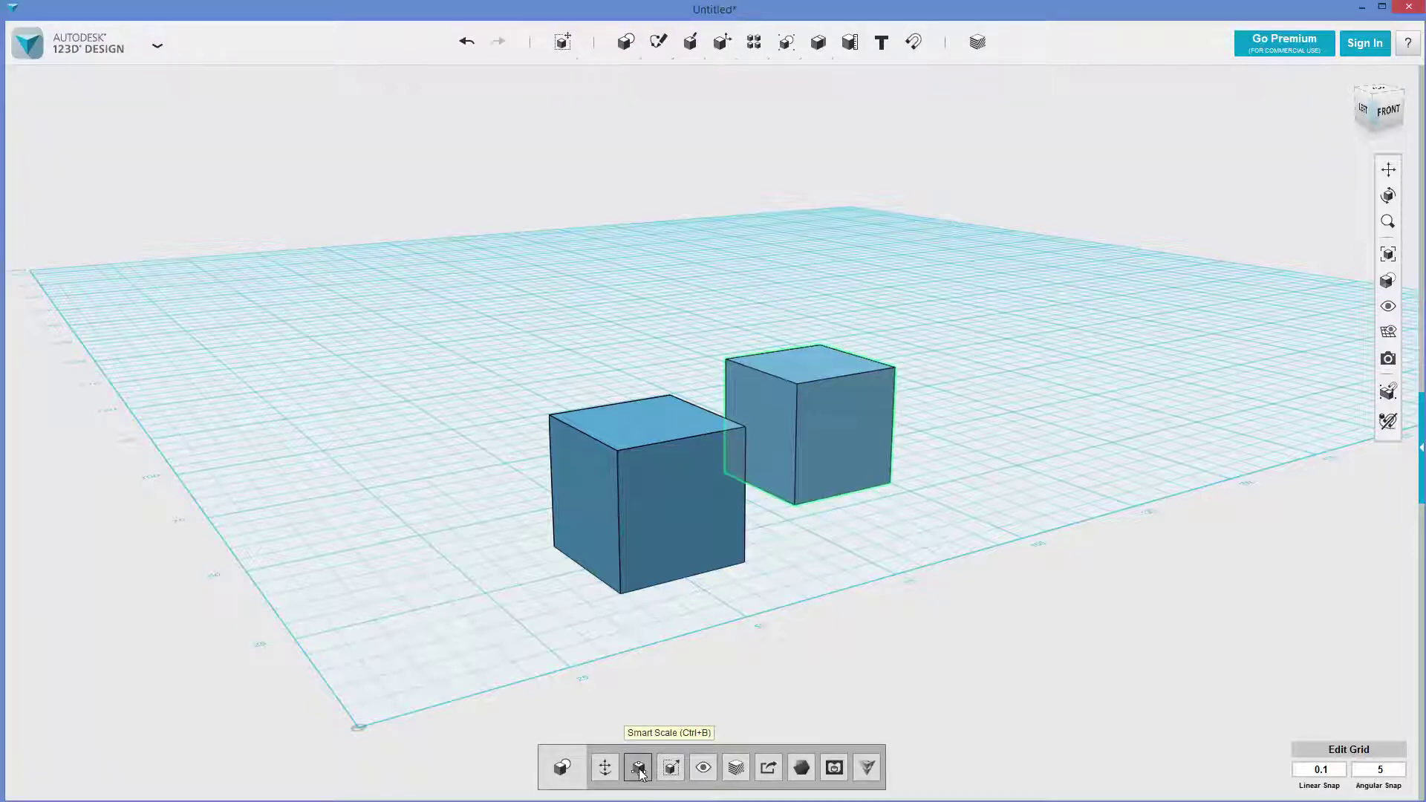
Smart Scale the rear box to about 52 mm wide, stretching it forward so it overlaps part of the front box.
click(640, 773)
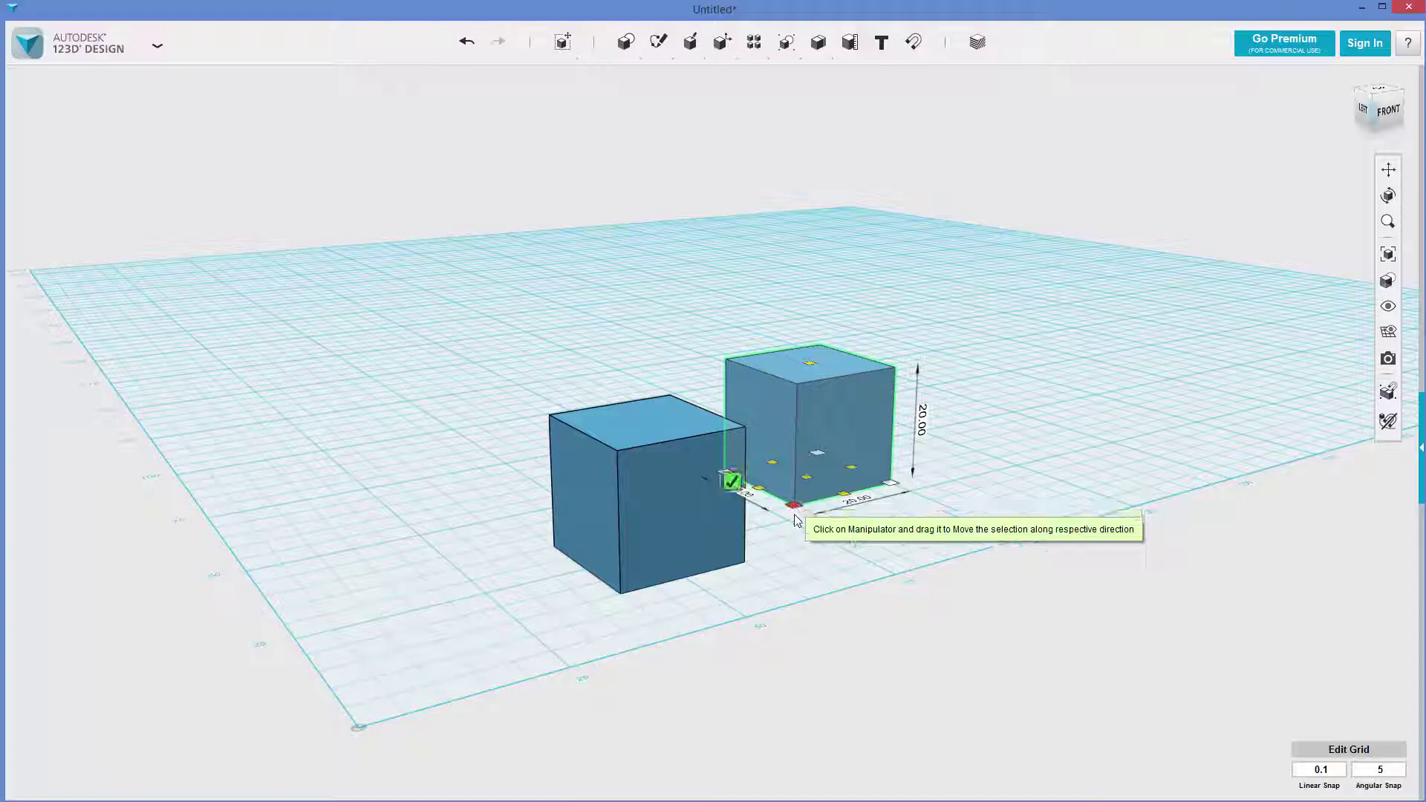
drag(794, 516, 755, 642)
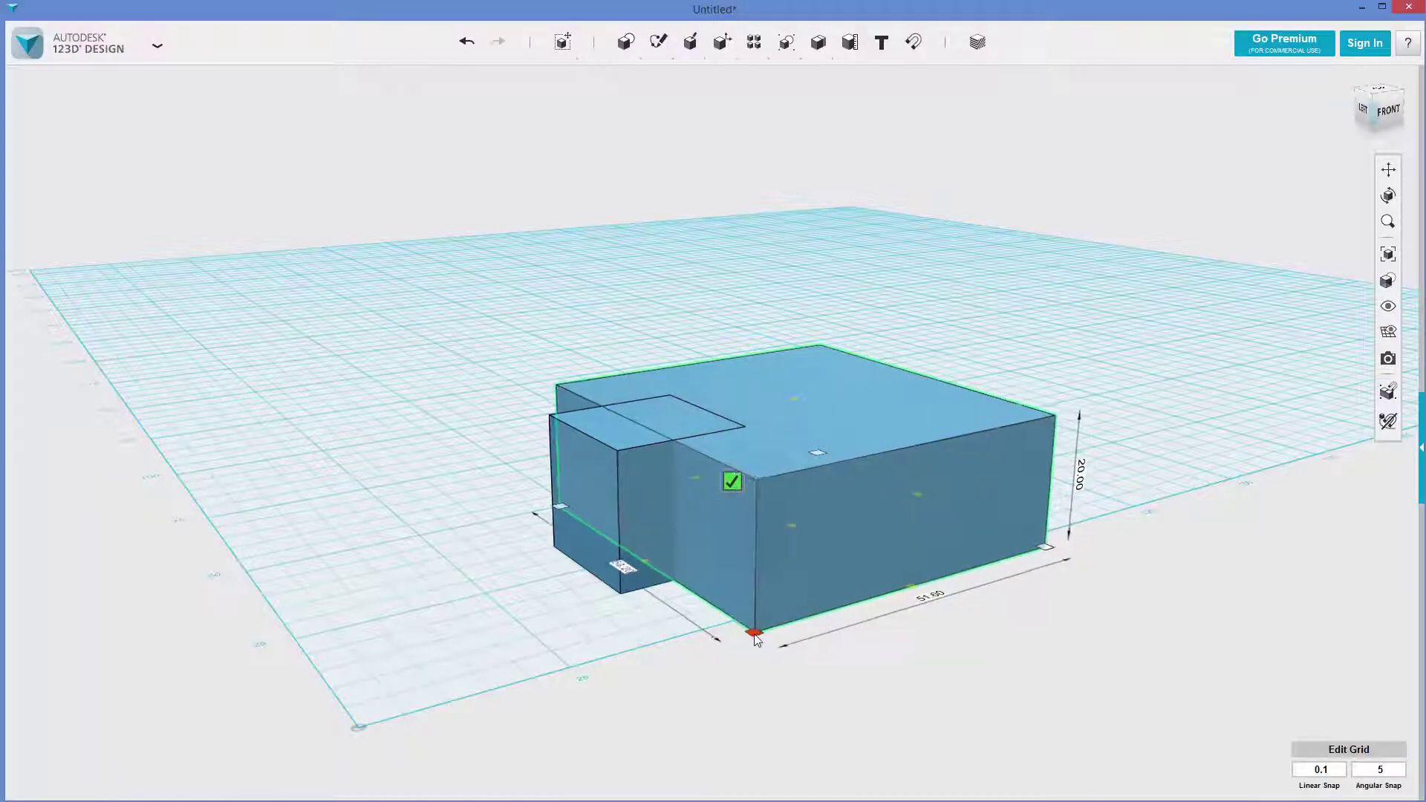
click(1040, 711)
click(1054, 669)
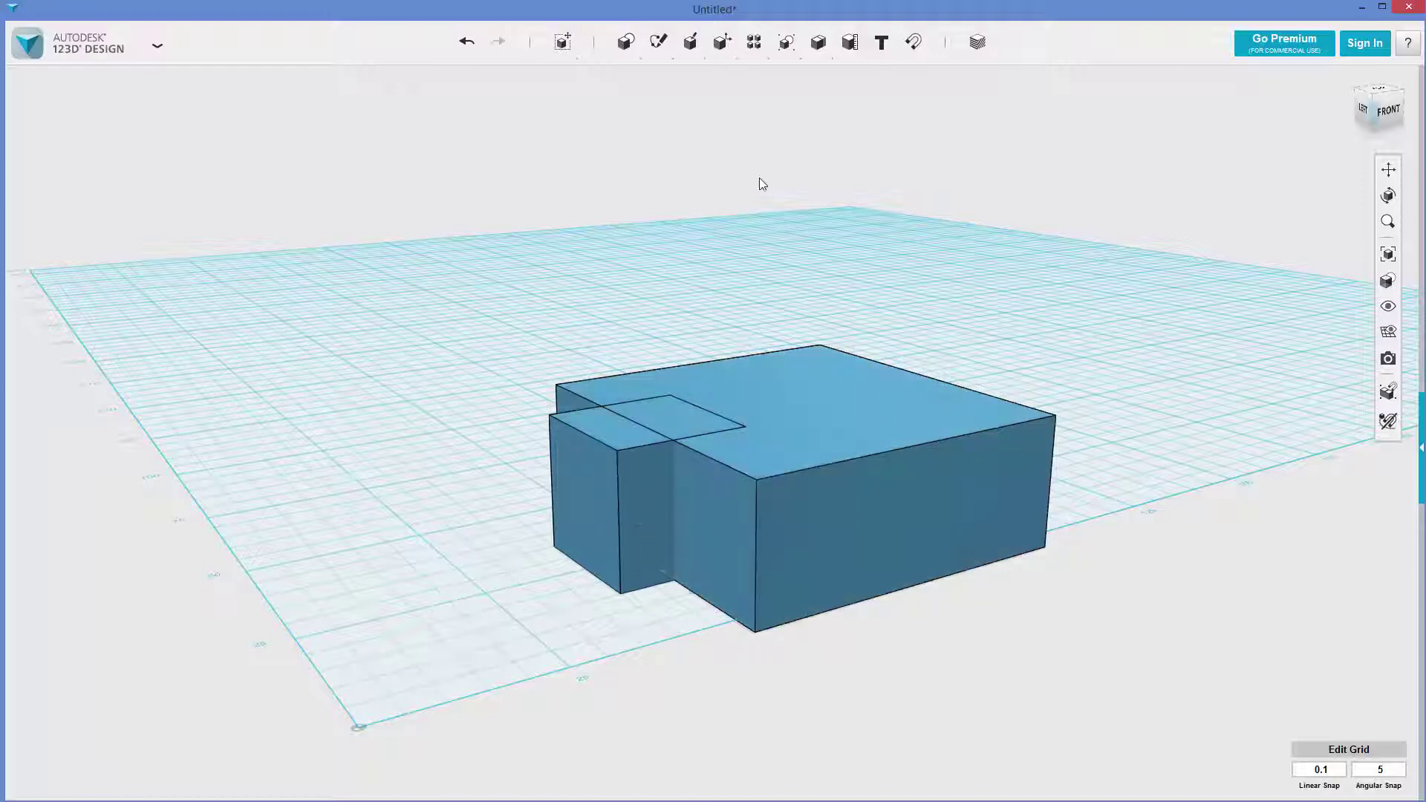
Split the small box with the large box's side face as the splitting entity, and delete the large box.
mouse_move(722, 43)
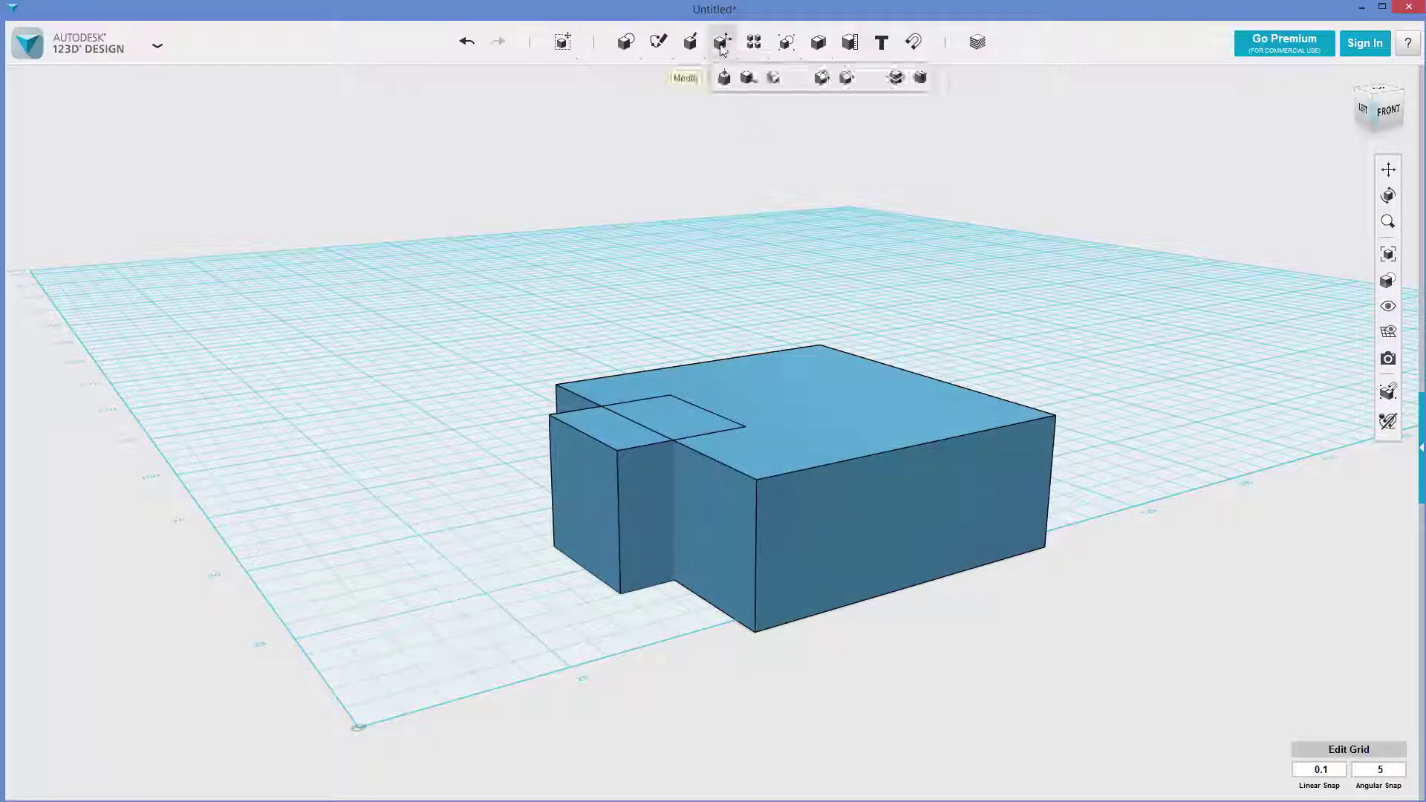
click(896, 79)
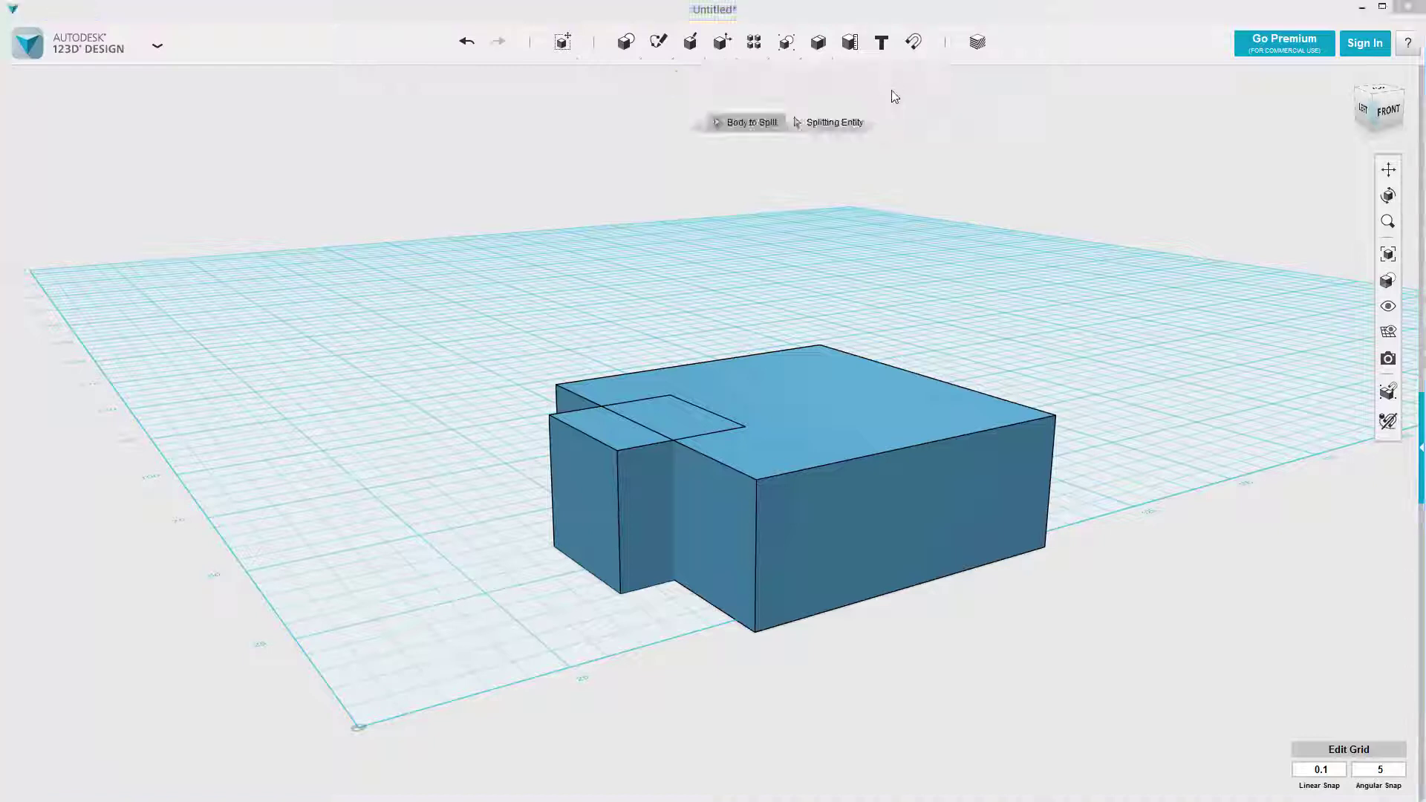
click(572, 493)
click(826, 122)
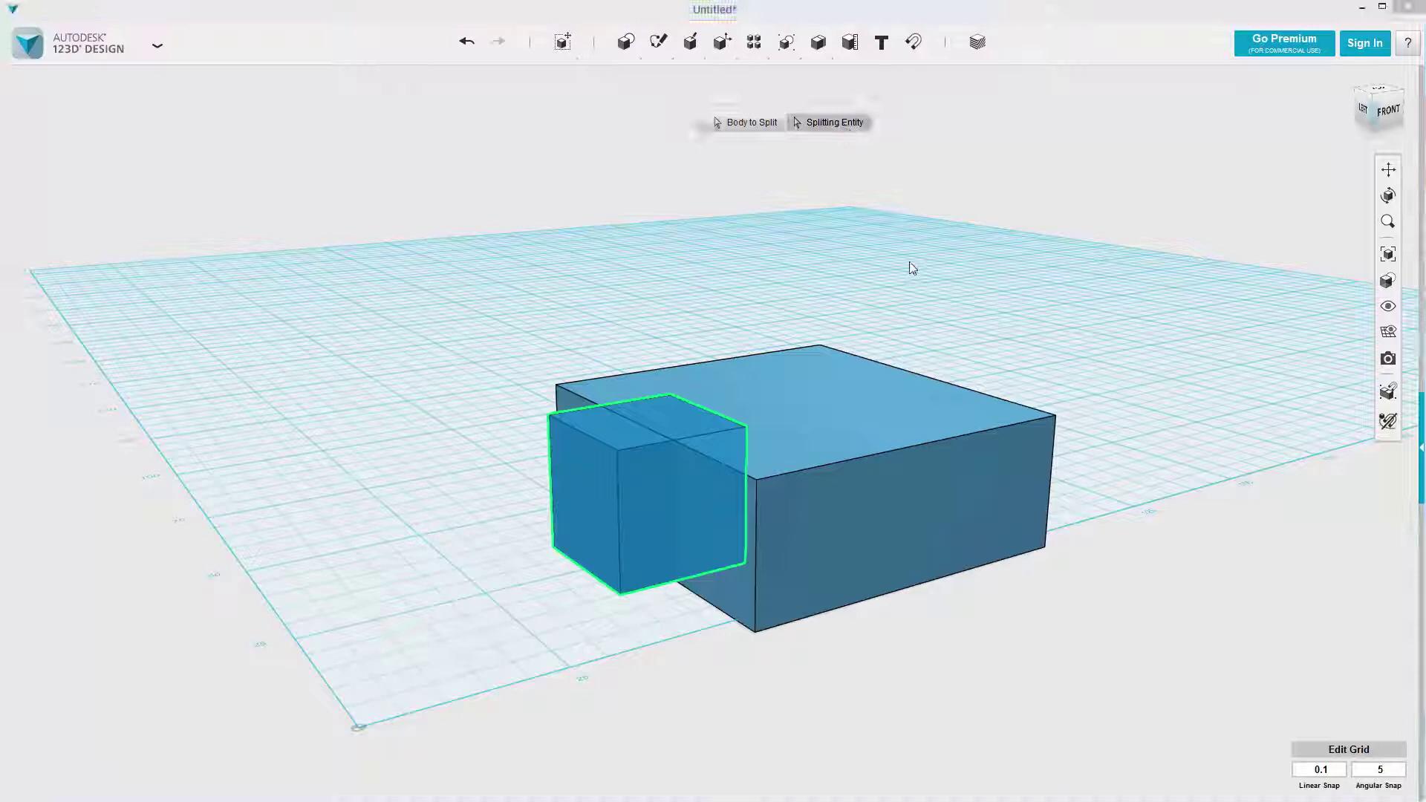
click(729, 537)
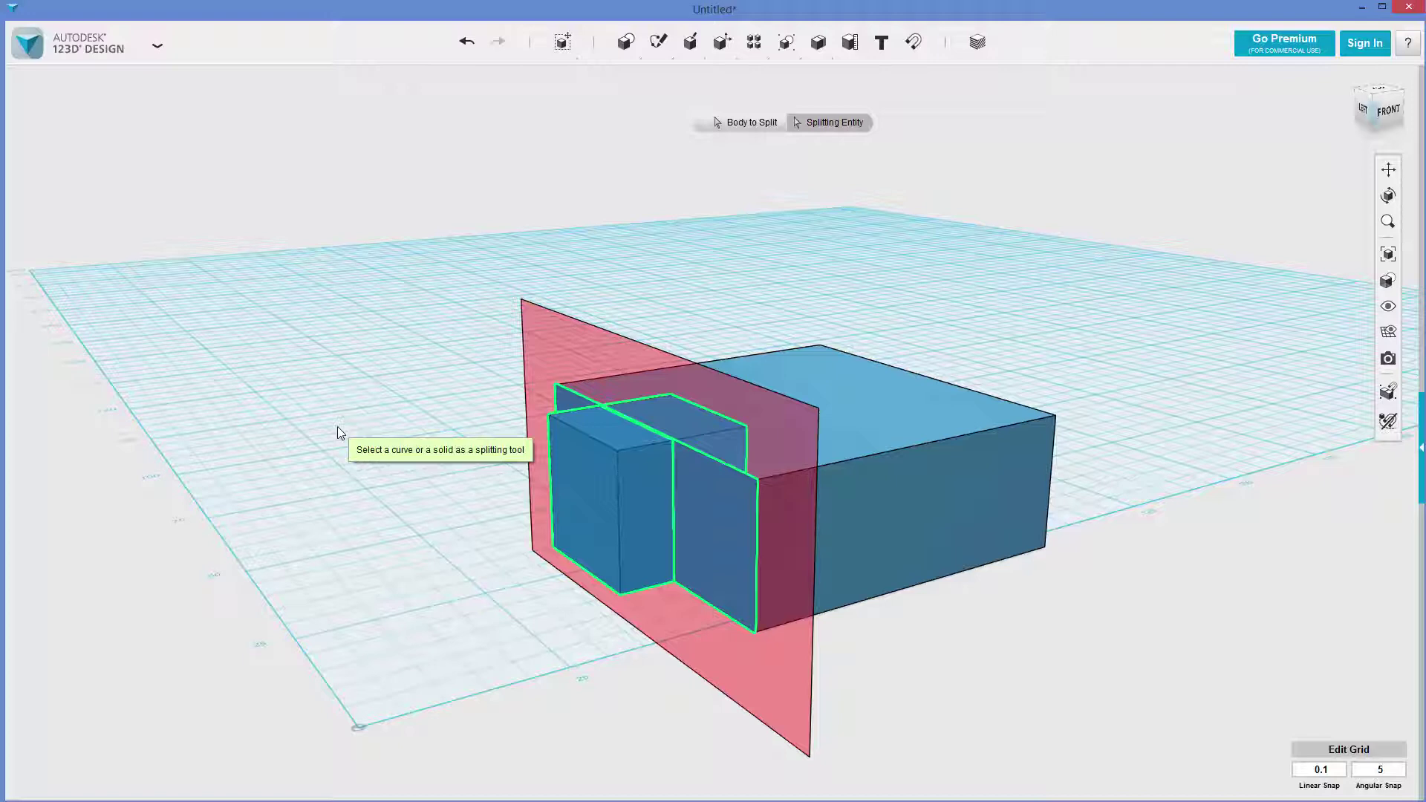
click(337, 429)
click(953, 424)
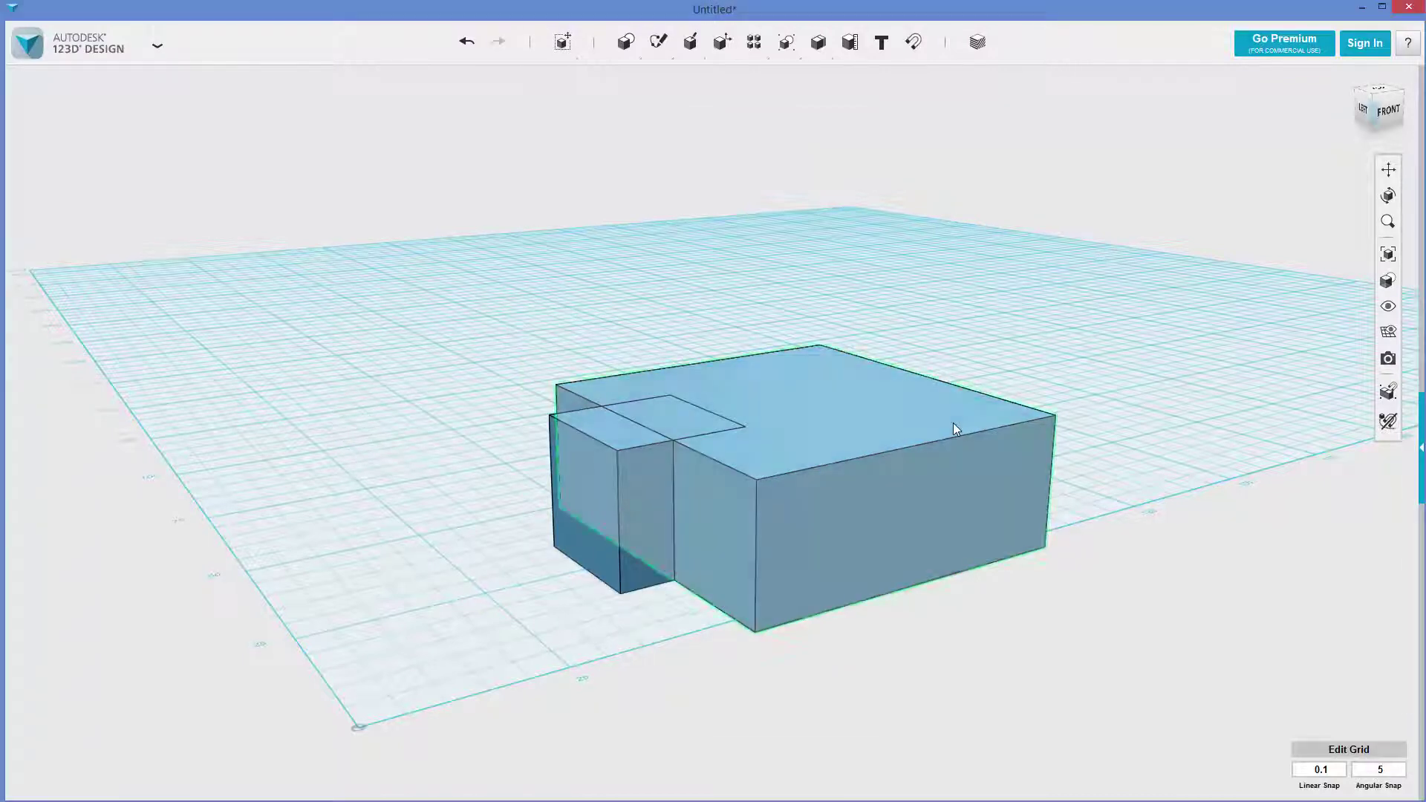
key(Delete)
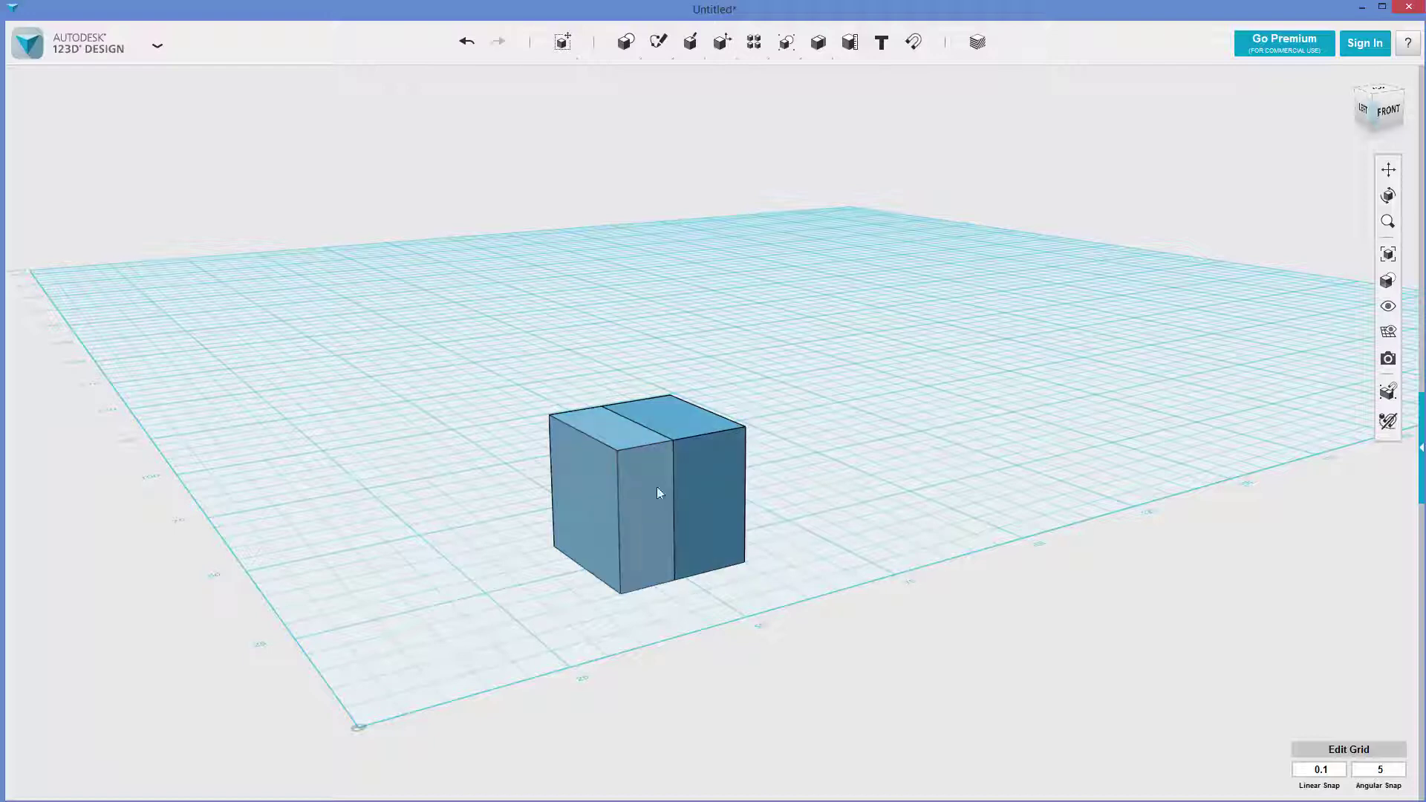
Move the two split pieces apart in opposite directions, shifting the narrower piece by about -3.9 mm.
click(692, 474)
key(ctrl+t)
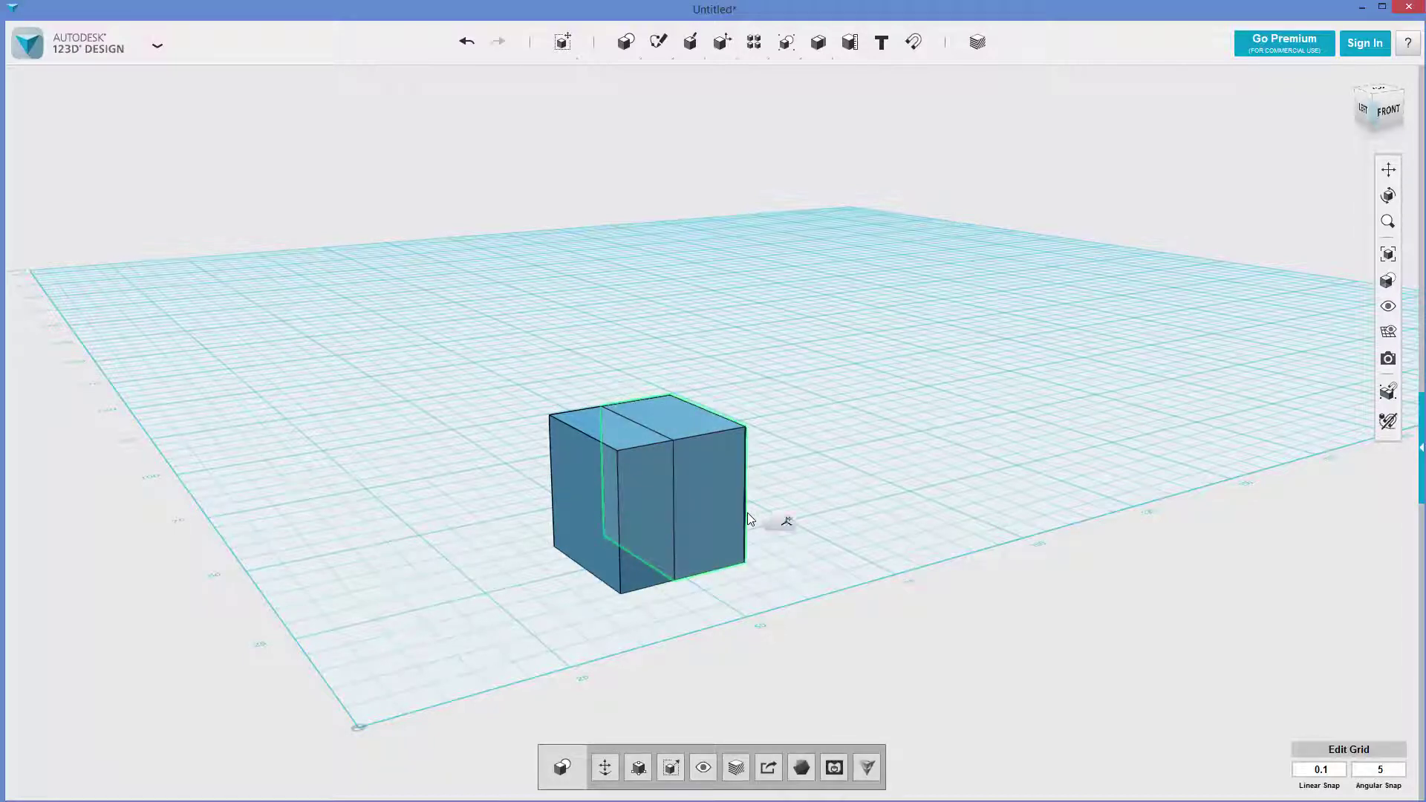
drag(718, 484, 760, 465)
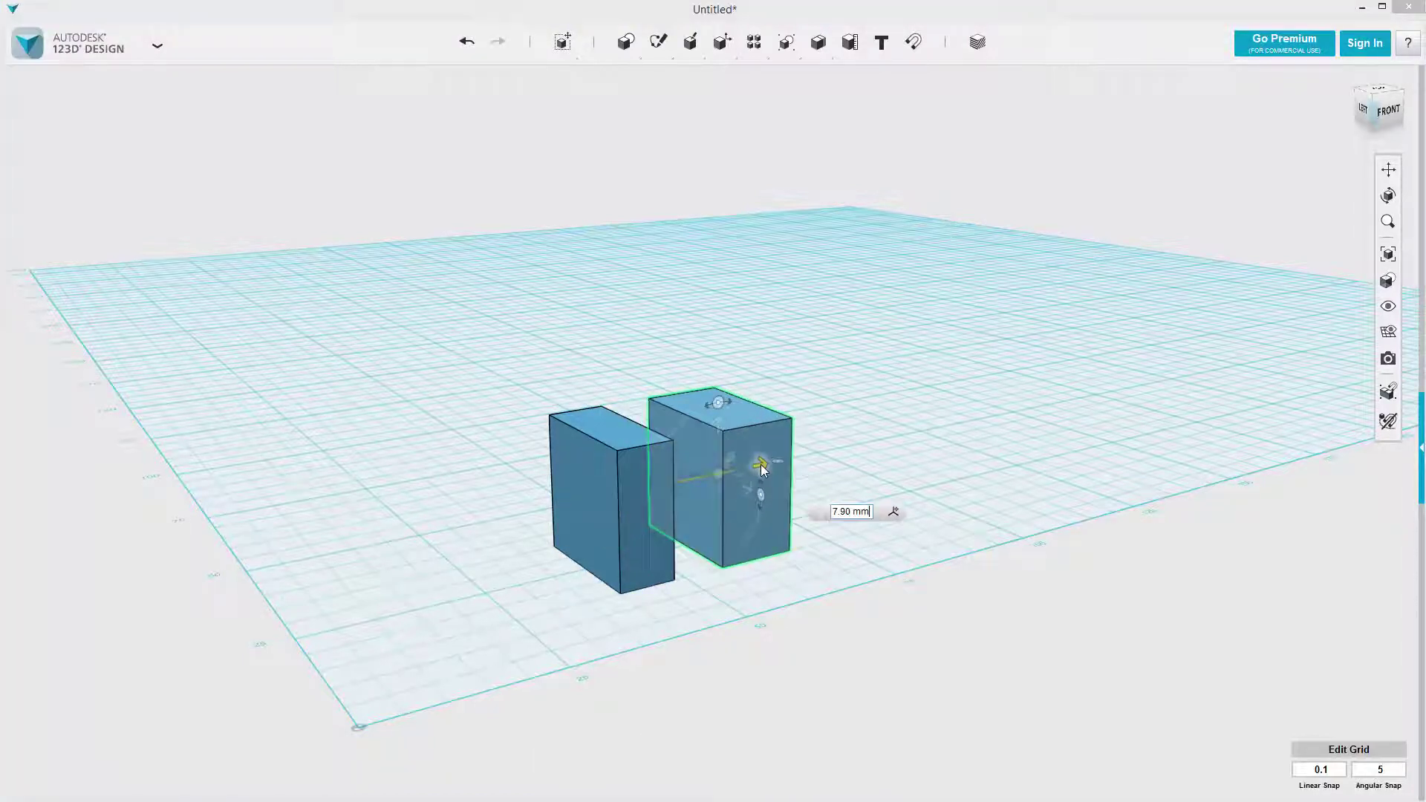
click(1021, 375)
click(663, 551)
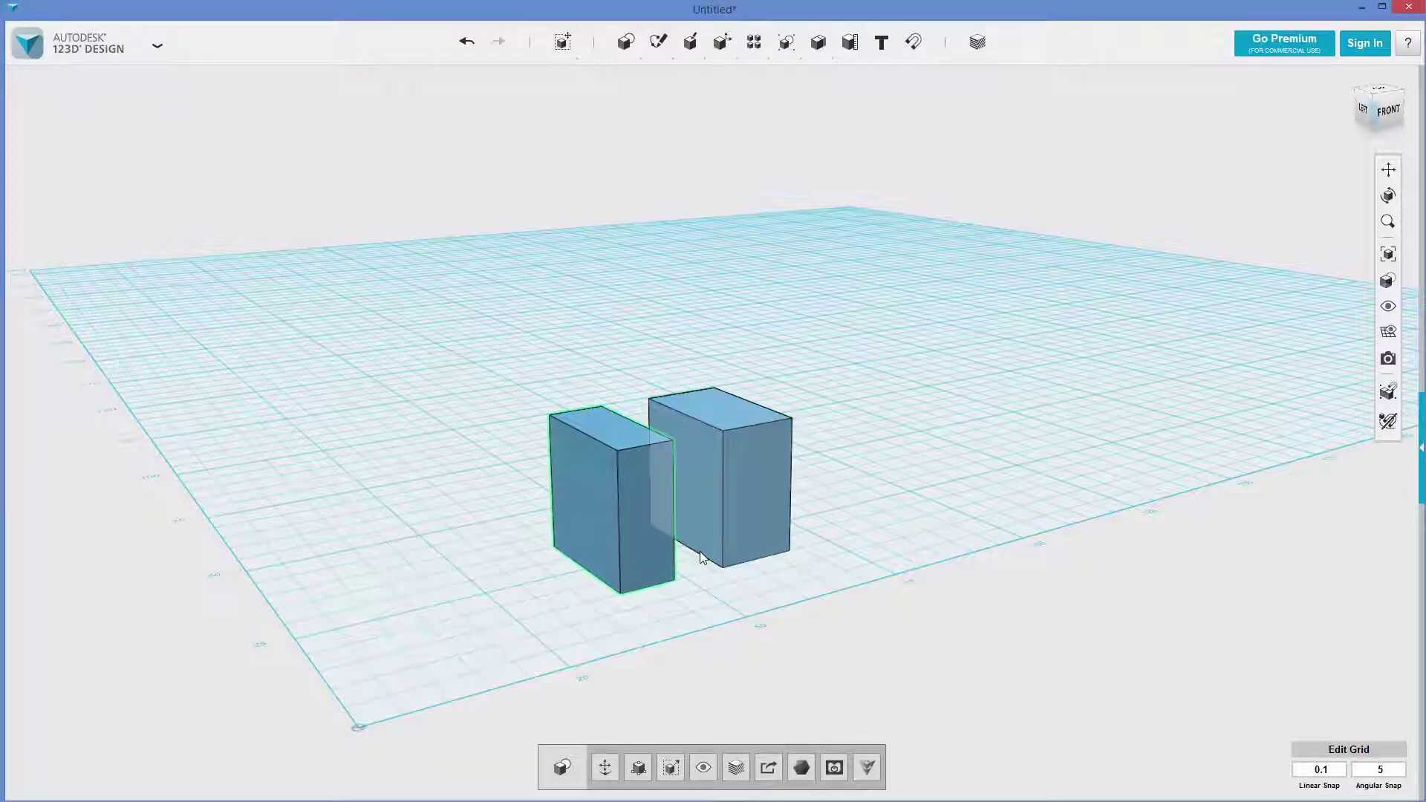
key(ctrl+t)
drag(657, 489, 632, 491)
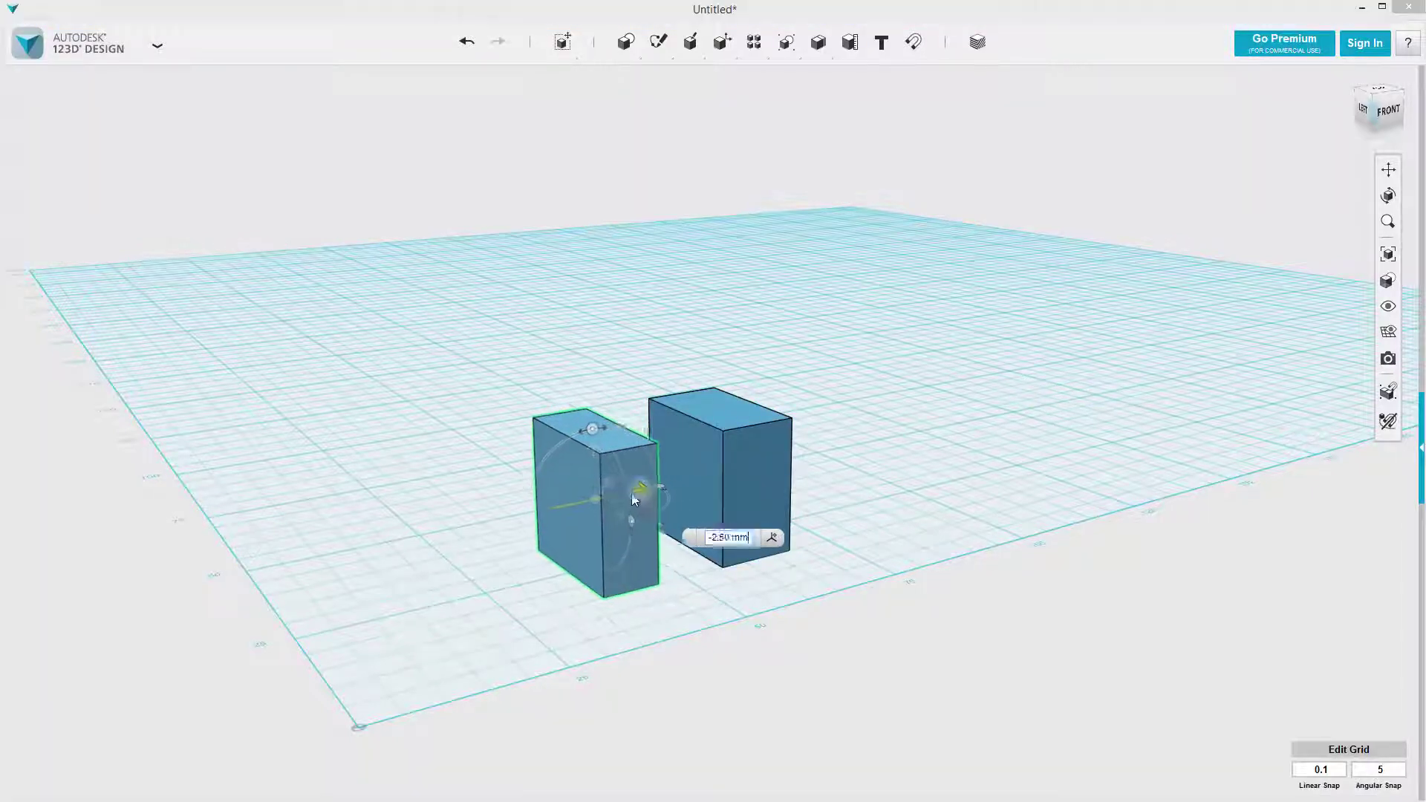
click(1014, 448)
click(1014, 448)
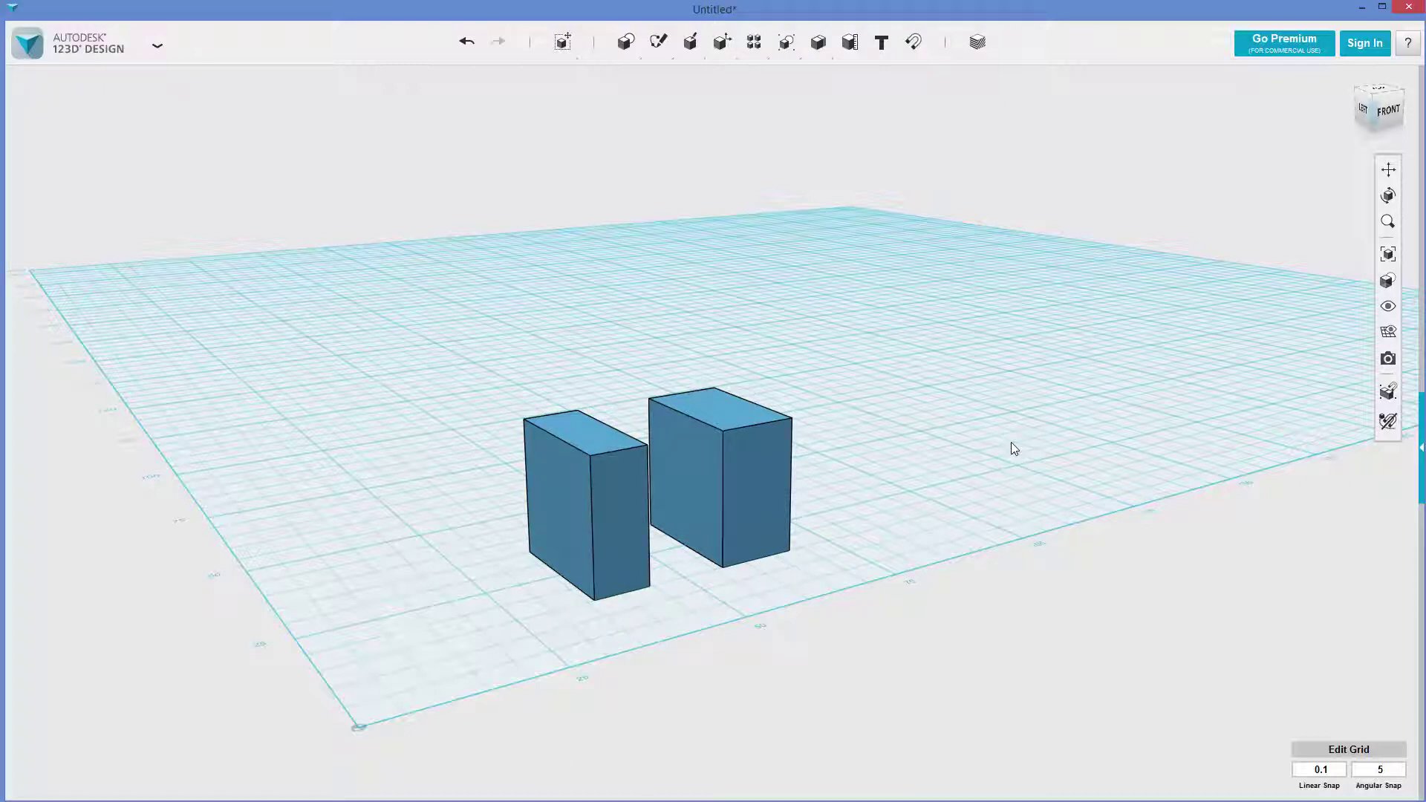
Delete both split pieces to clear the grid.
drag(475, 350, 817, 661)
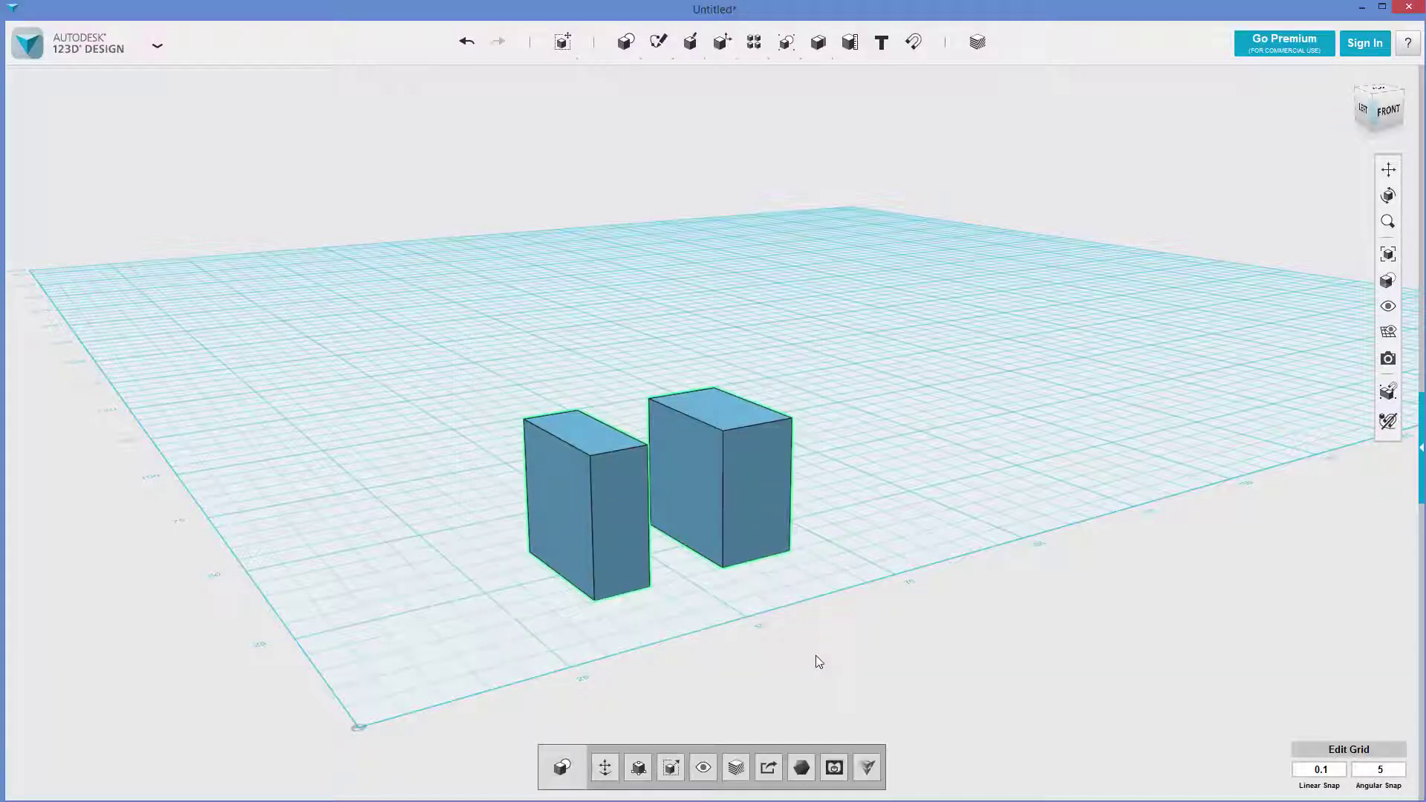
key(Delete)
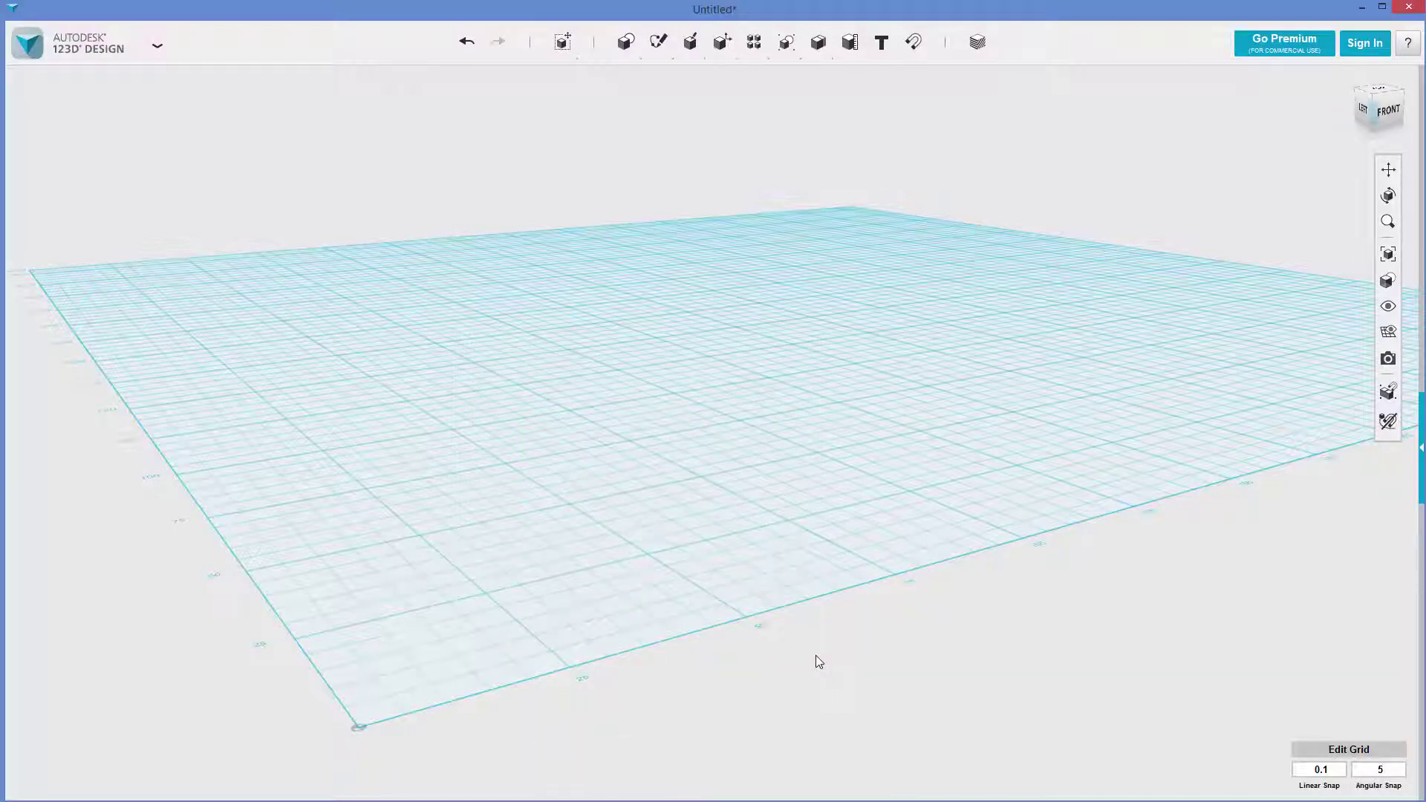
Sketch an ellipse on the grid with axis values of about 26 mm and 13 mm.
mouse_move(629, 41)
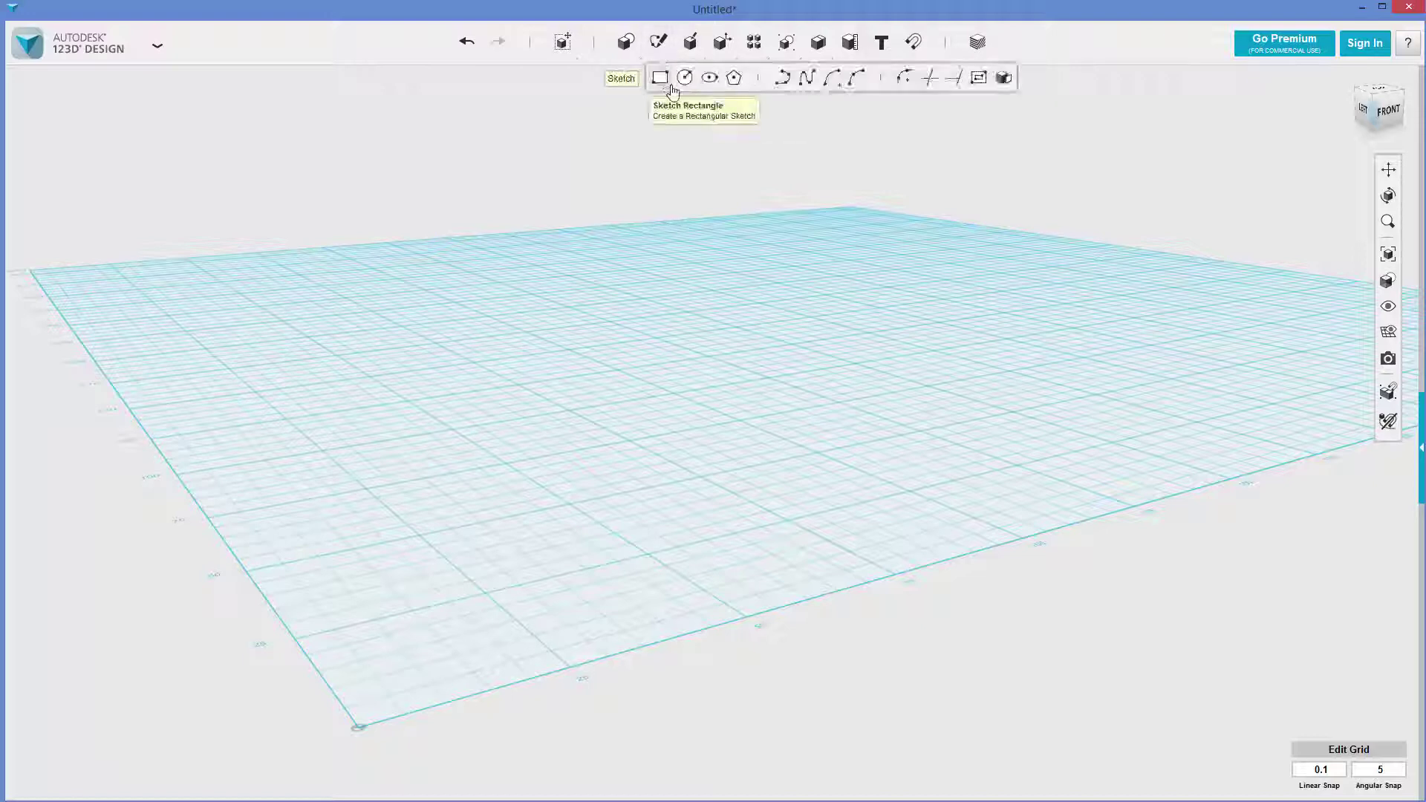
click(706, 84)
click(591, 509)
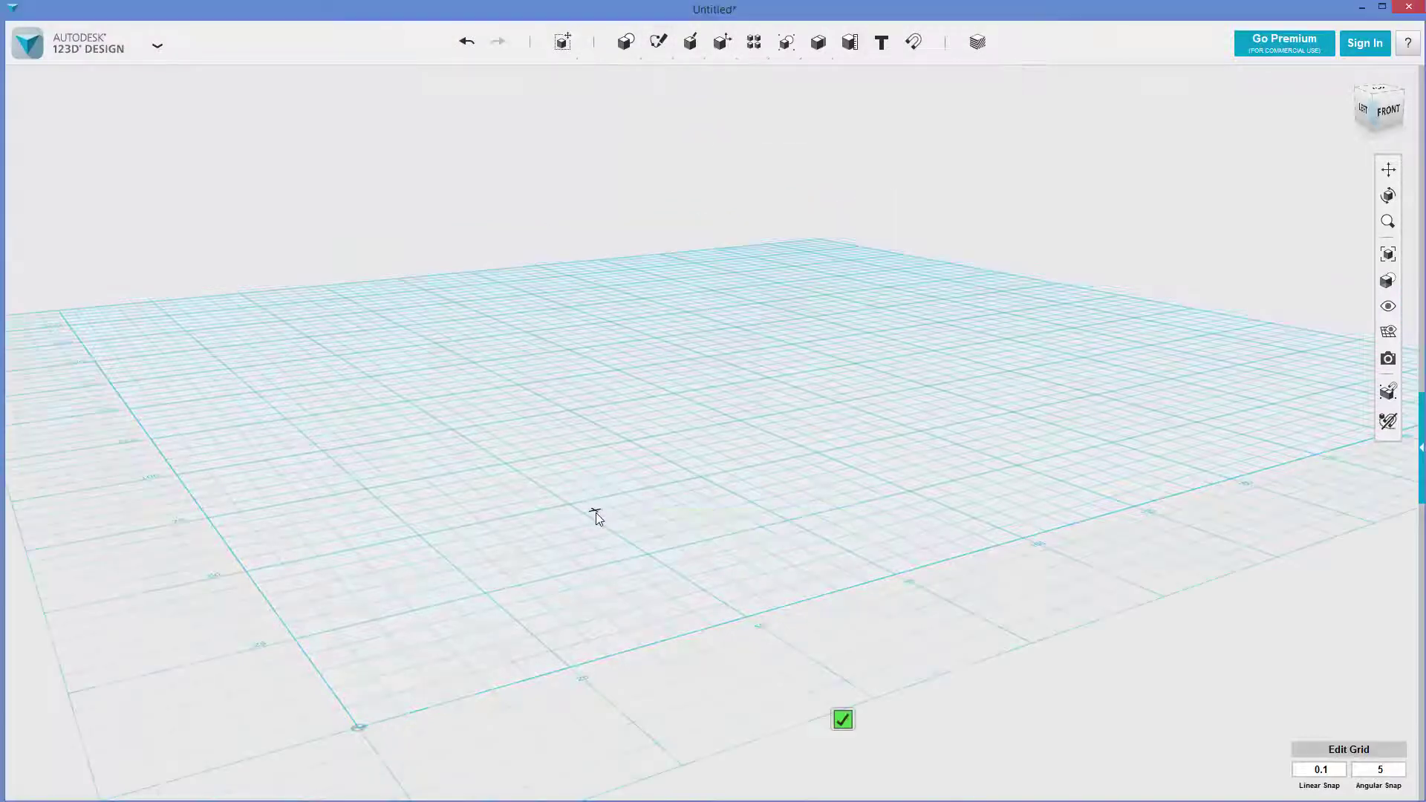
click(578, 510)
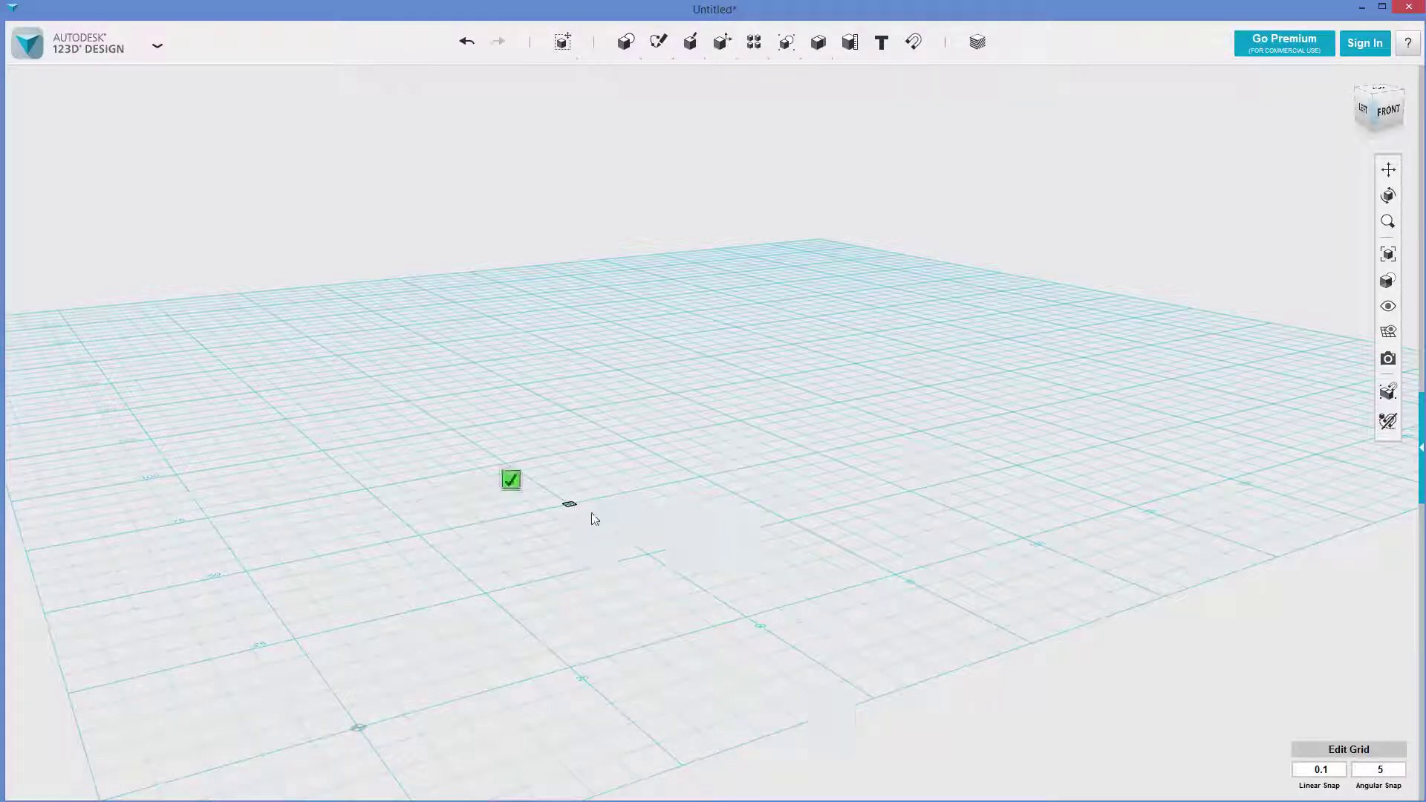
click(657, 562)
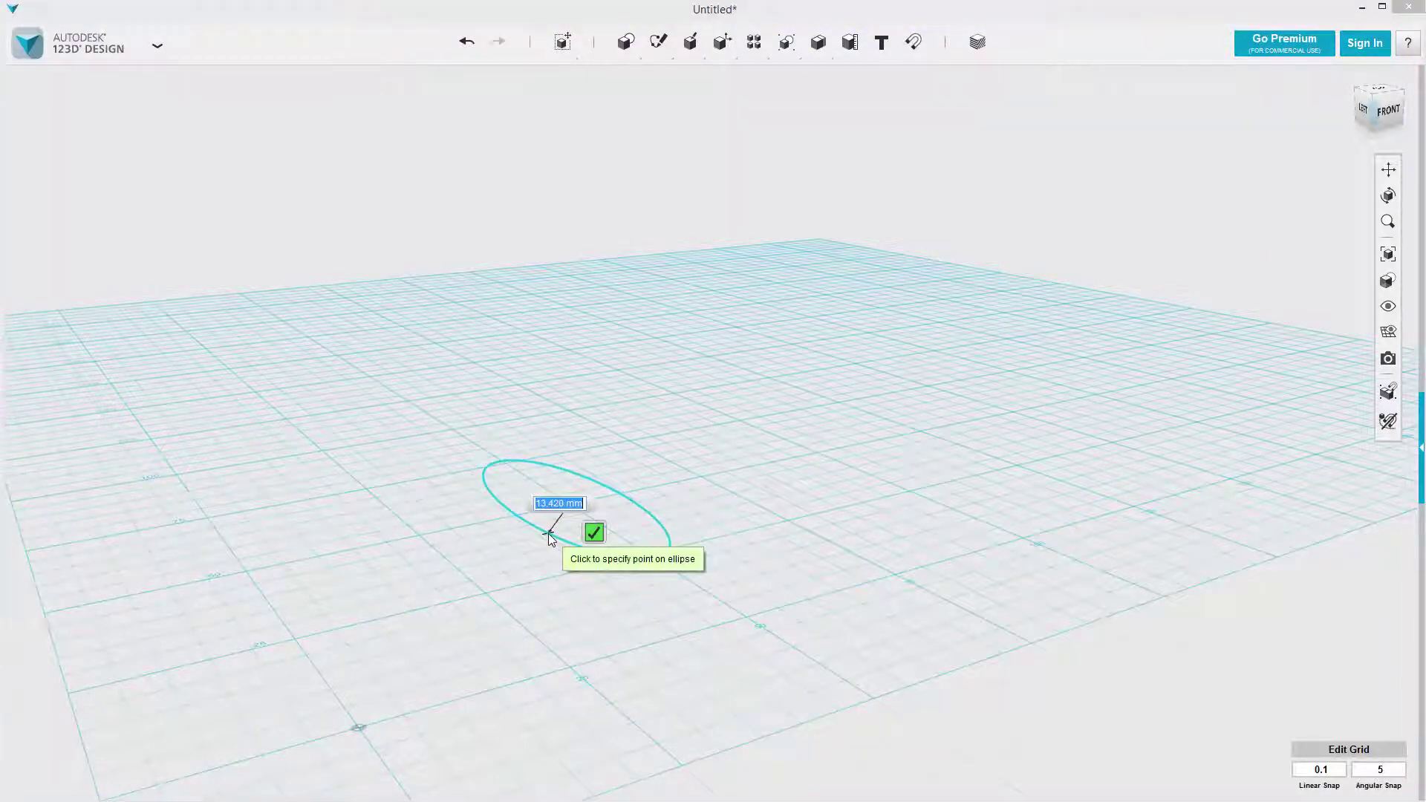
click(561, 534)
click(488, 513)
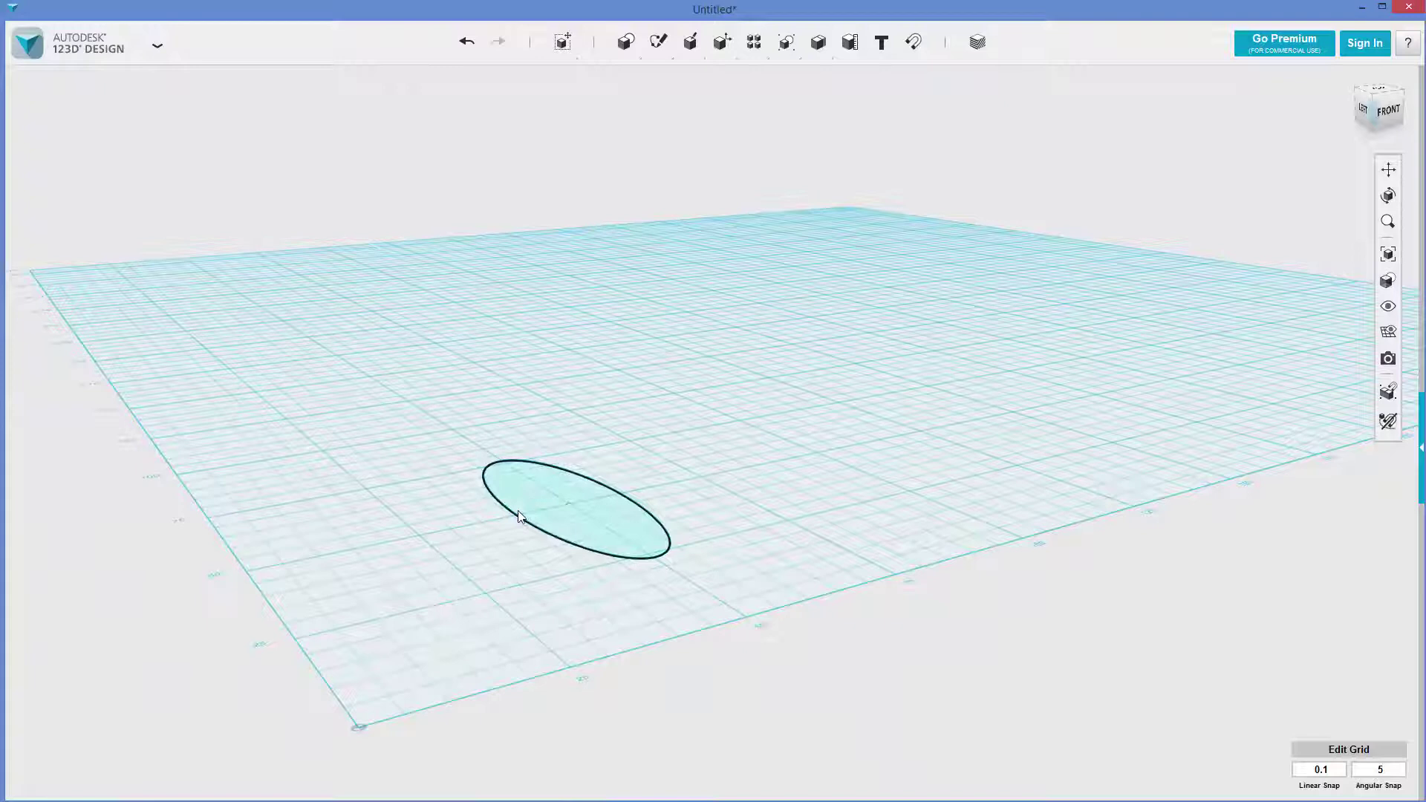
Try raising the ellipse 23.1 mm and rotating it -100 degrees, and undo back to the flat ellipse.
click(574, 488)
click(574, 483)
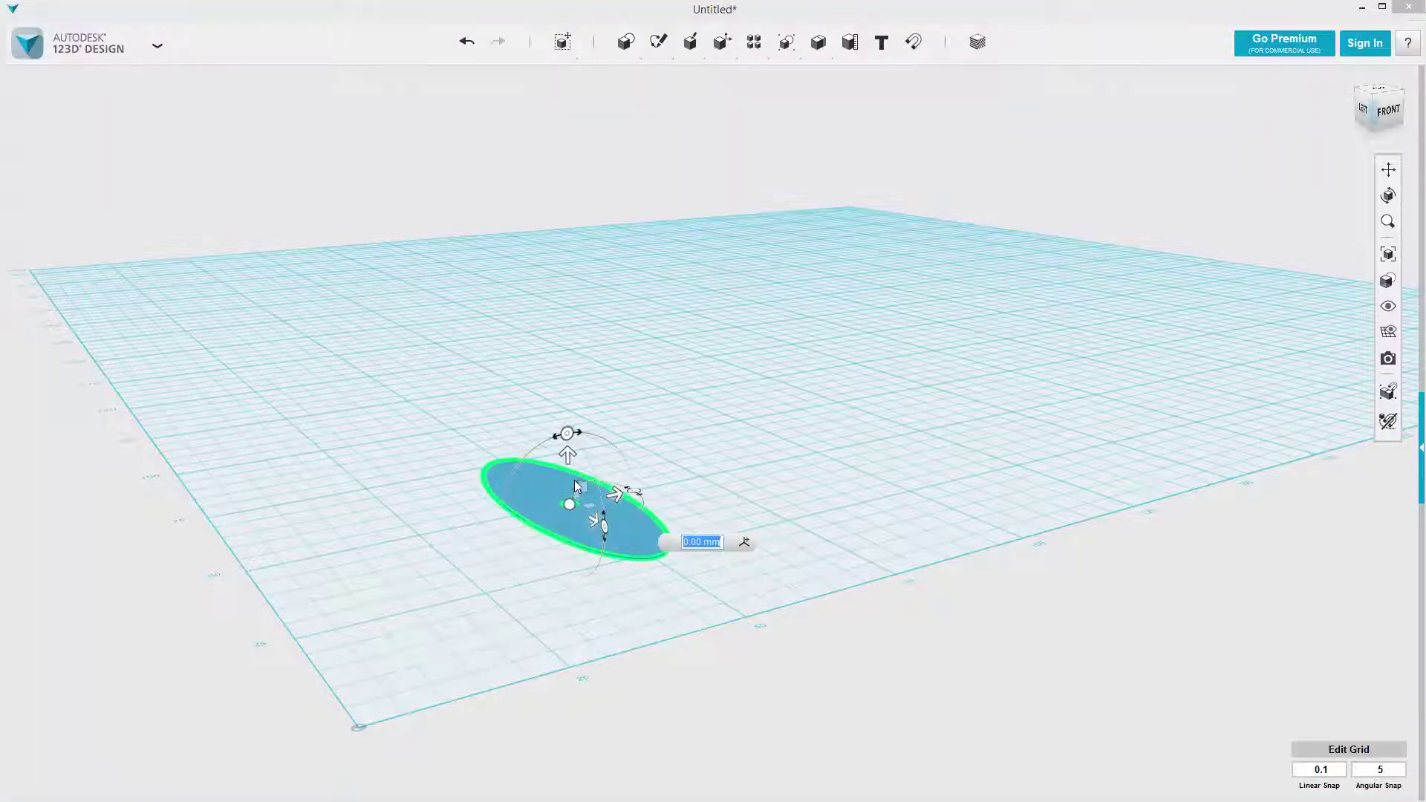
drag(571, 459, 565, 316)
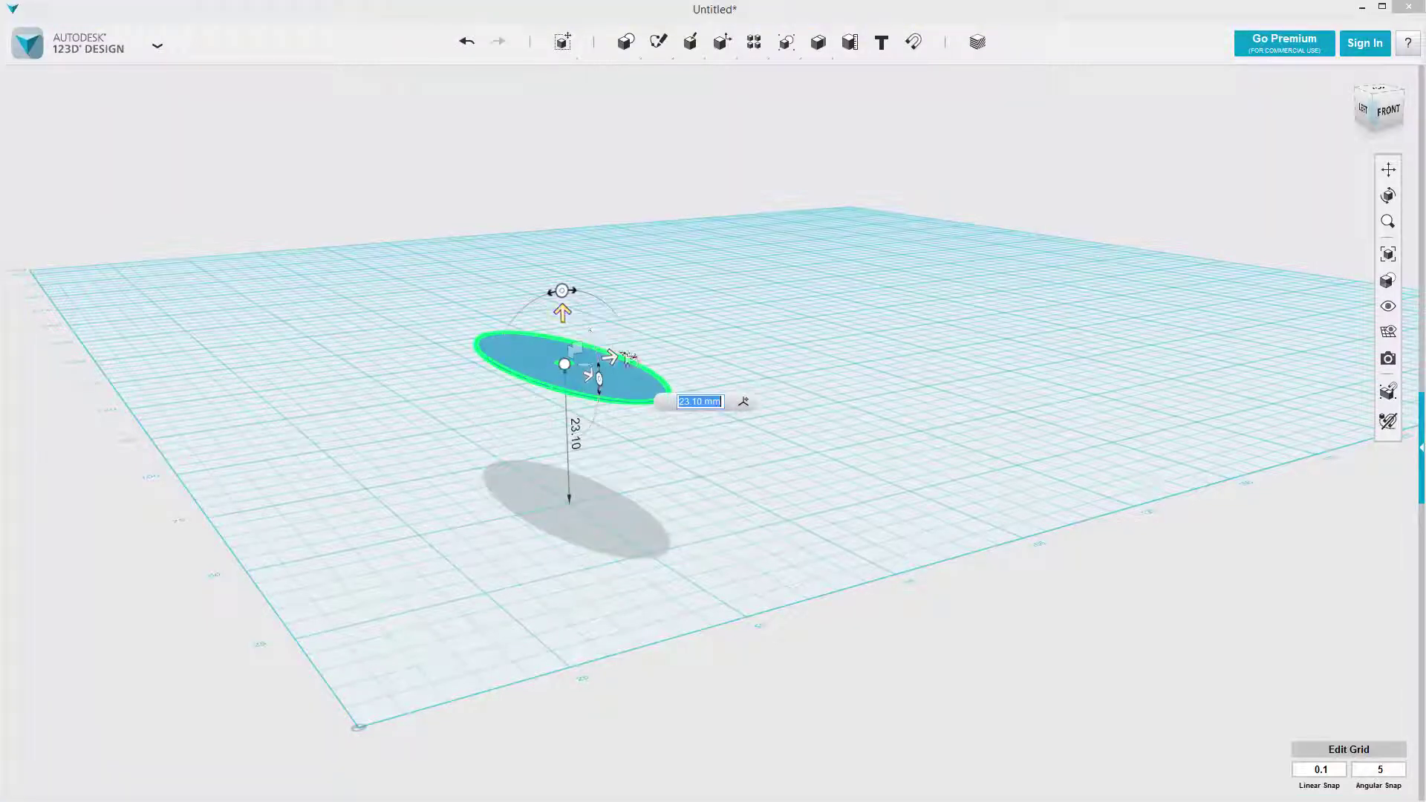
drag(633, 362, 570, 370)
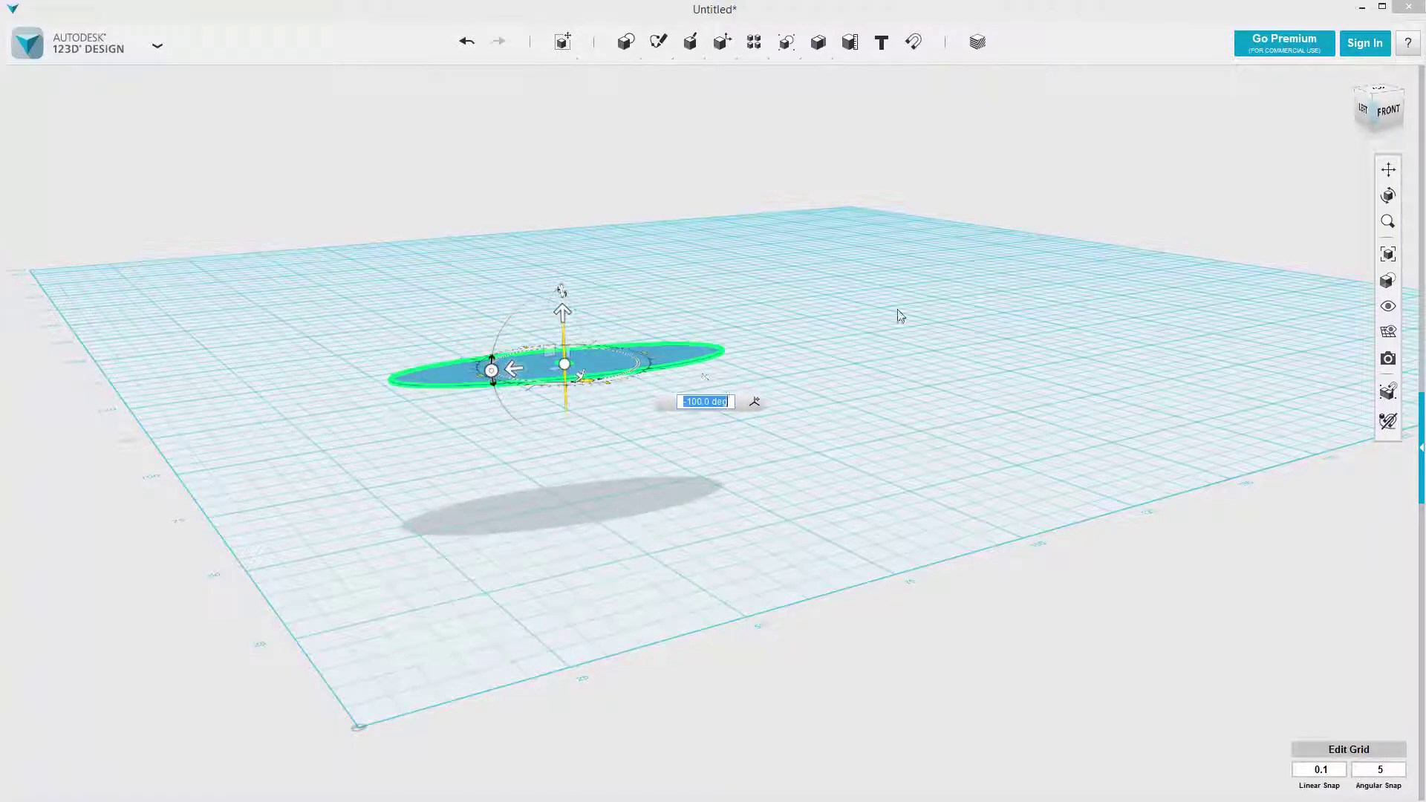
click(1245, 311)
right_drag(1084, 338, 1032, 360)
click(807, 419)
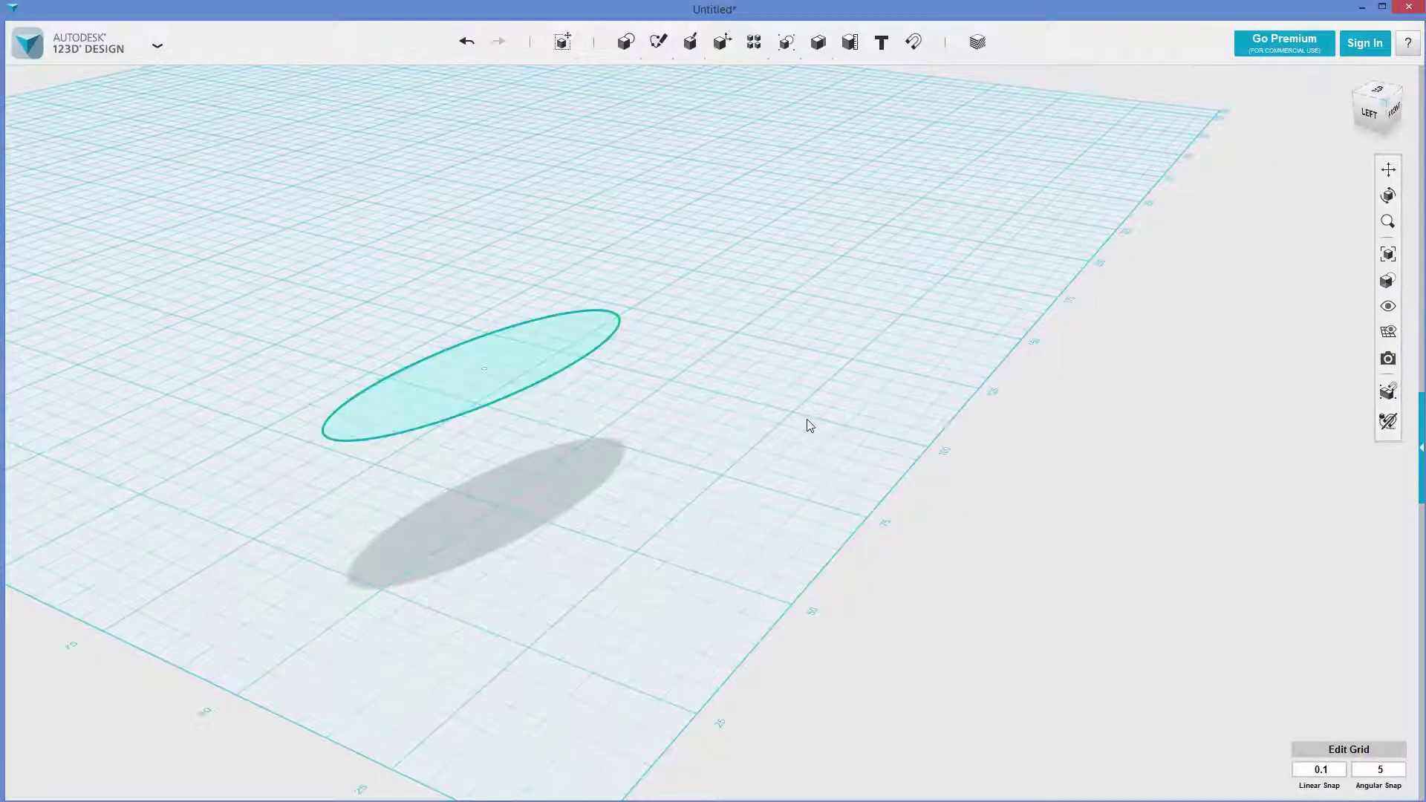
key(ctrl+z)
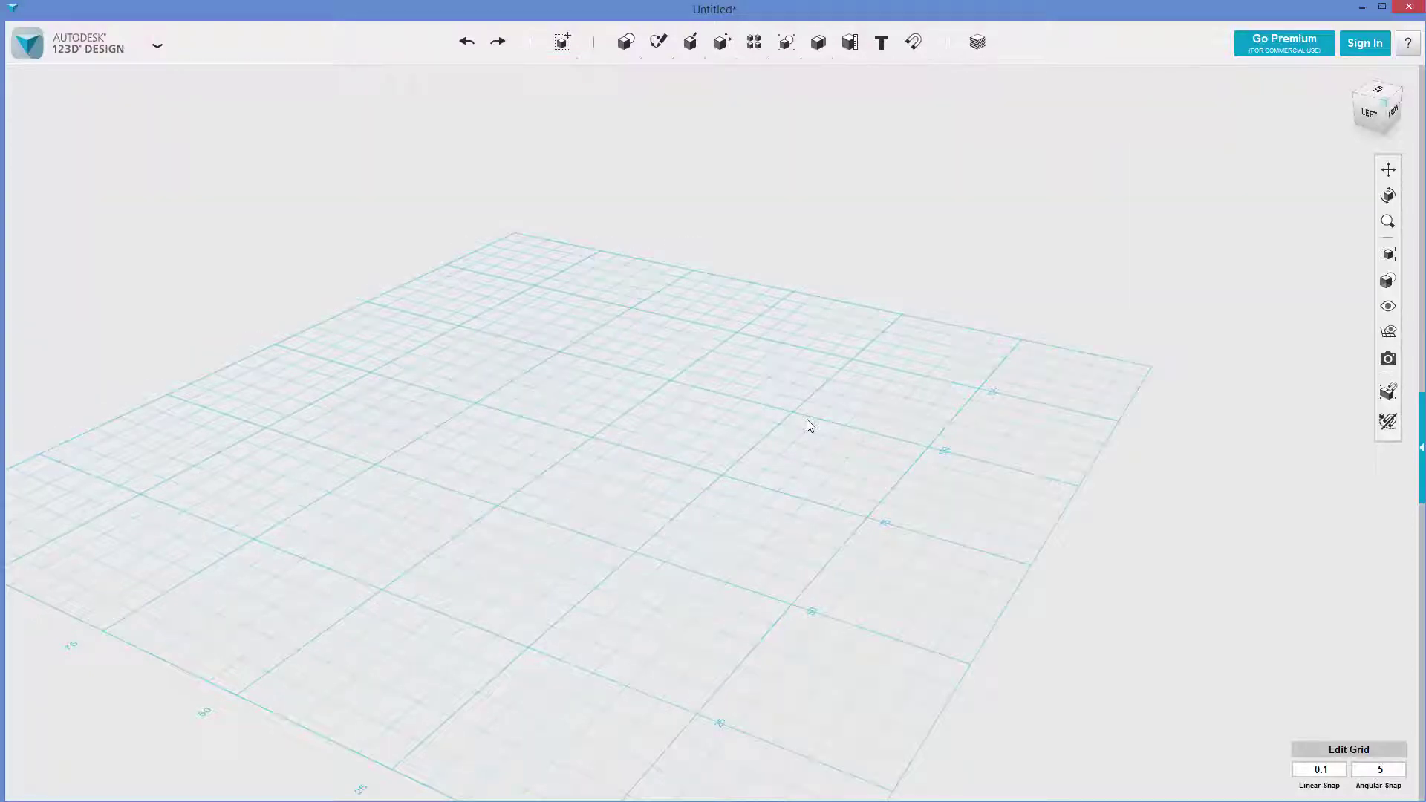
key(ctrl+y)
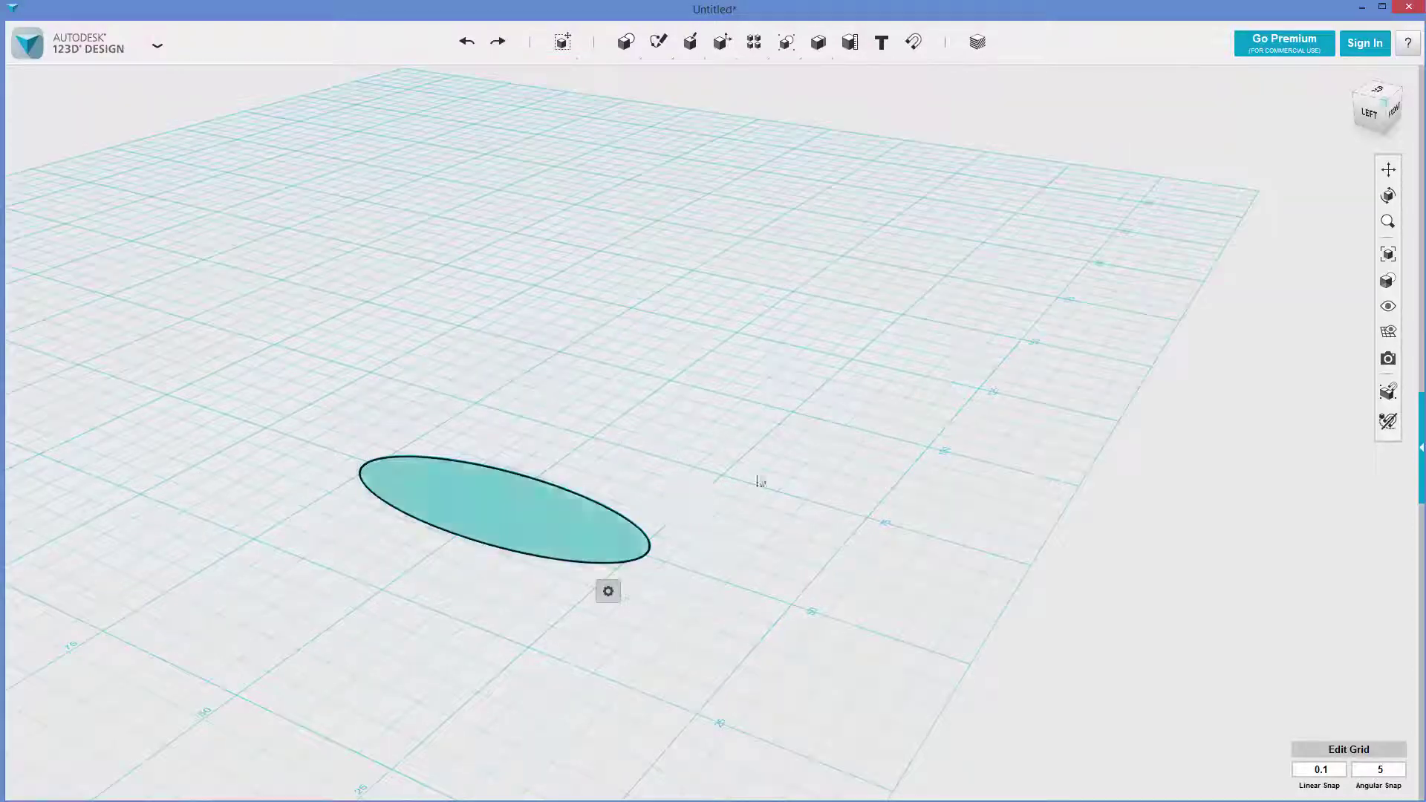
Make a copy of the flat ellipse, raised above the original and rotated crosswise to it.
key(ctrl+t)
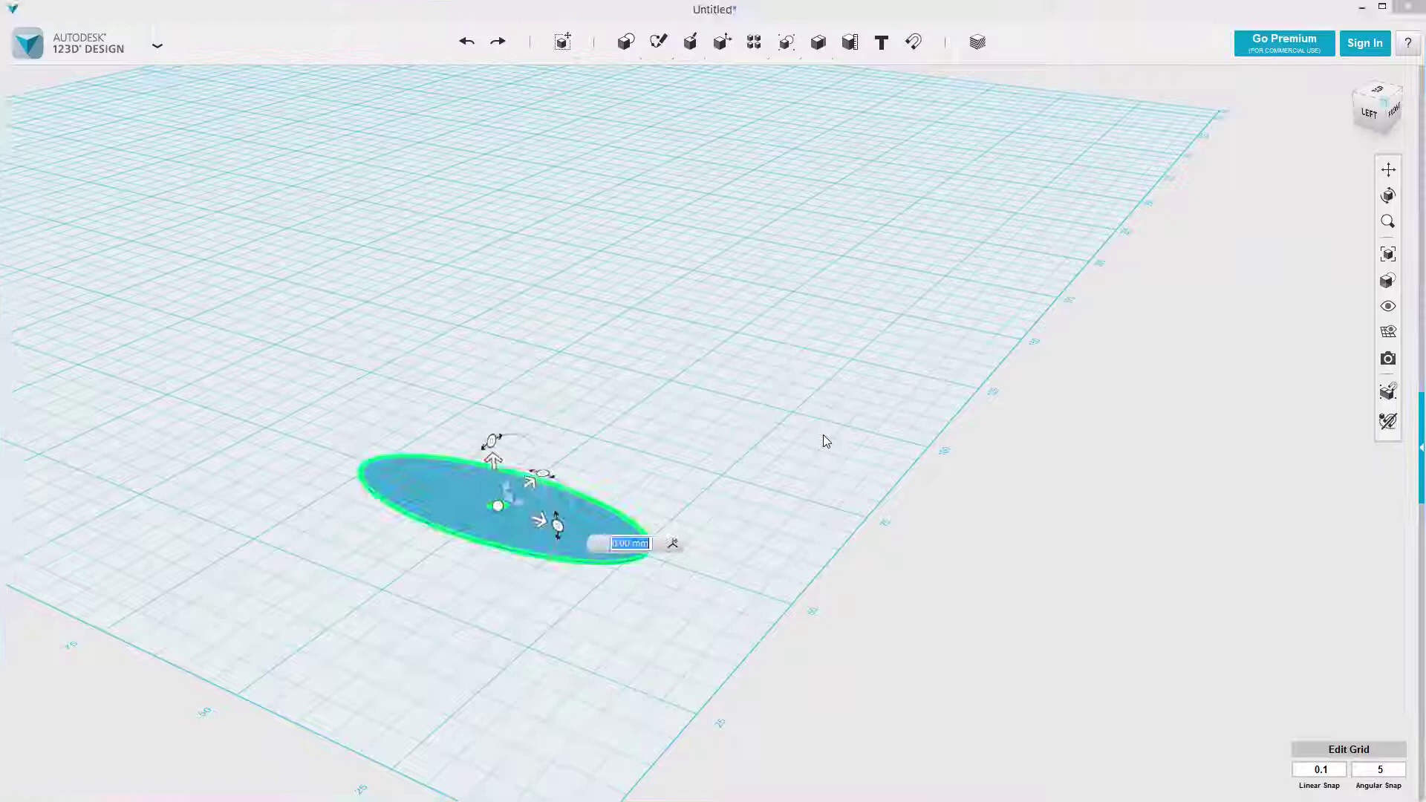
drag(494, 462, 524, 361)
click(879, 280)
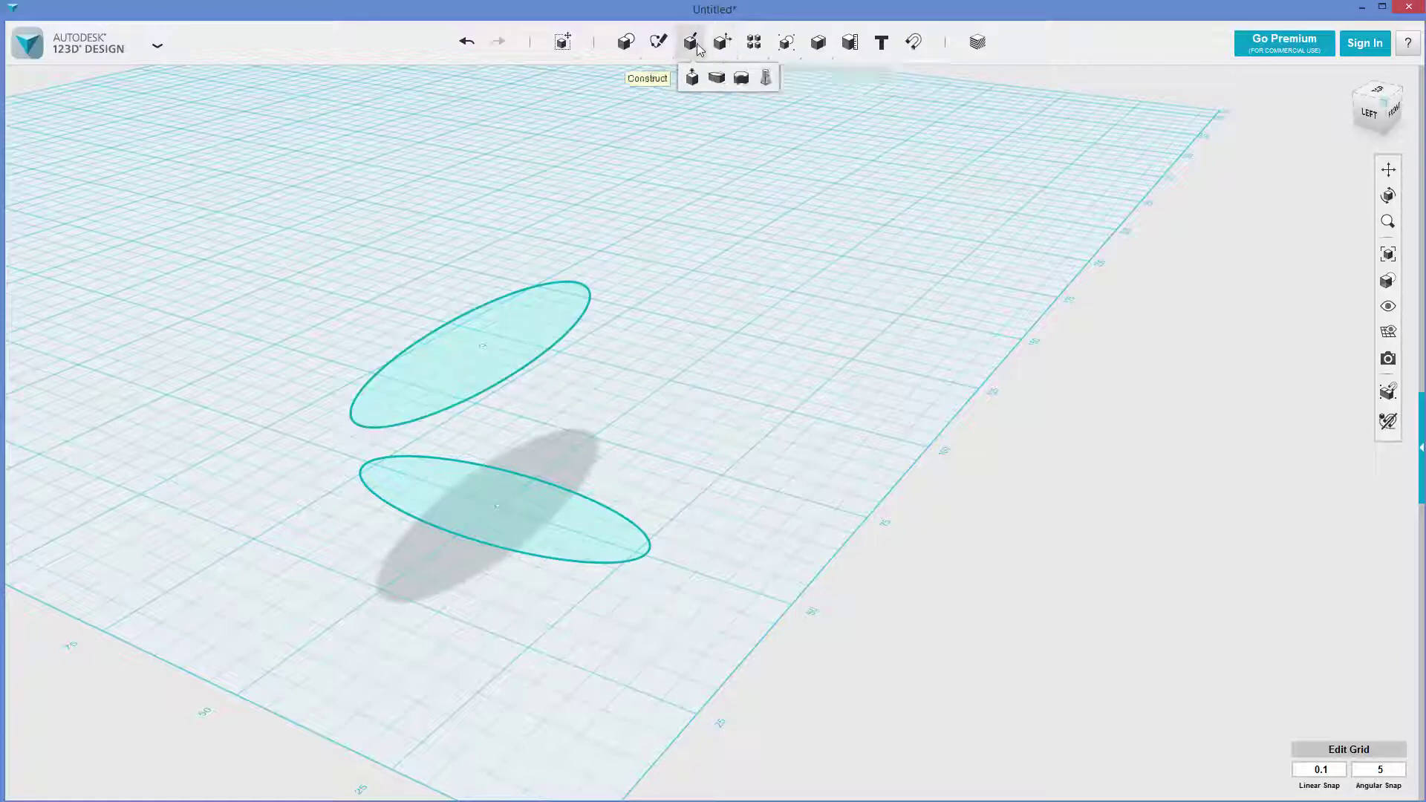
Loft a solid from the ellipse on the grid to the rotated ellipse above it.
click(765, 80)
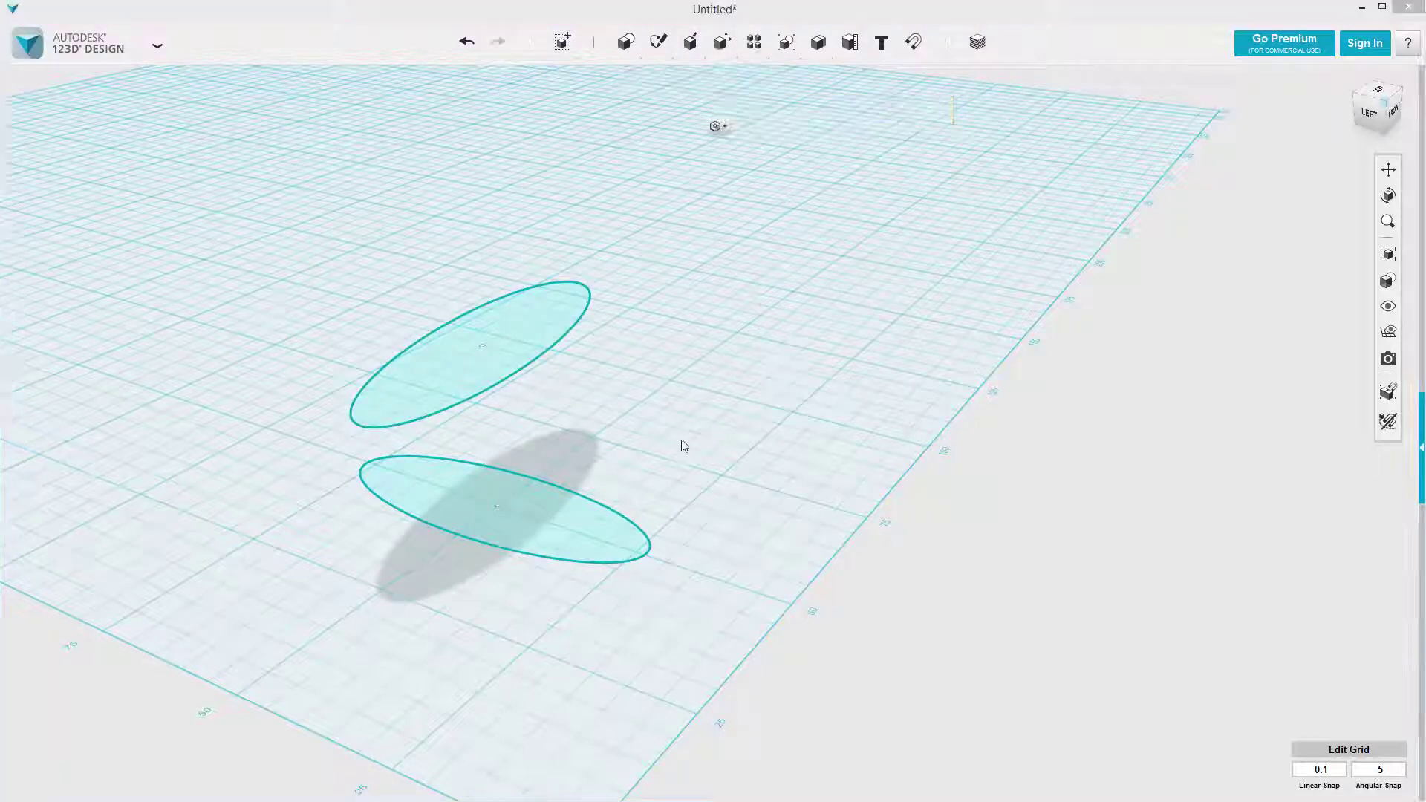
click(573, 534)
click(510, 328)
click(924, 235)
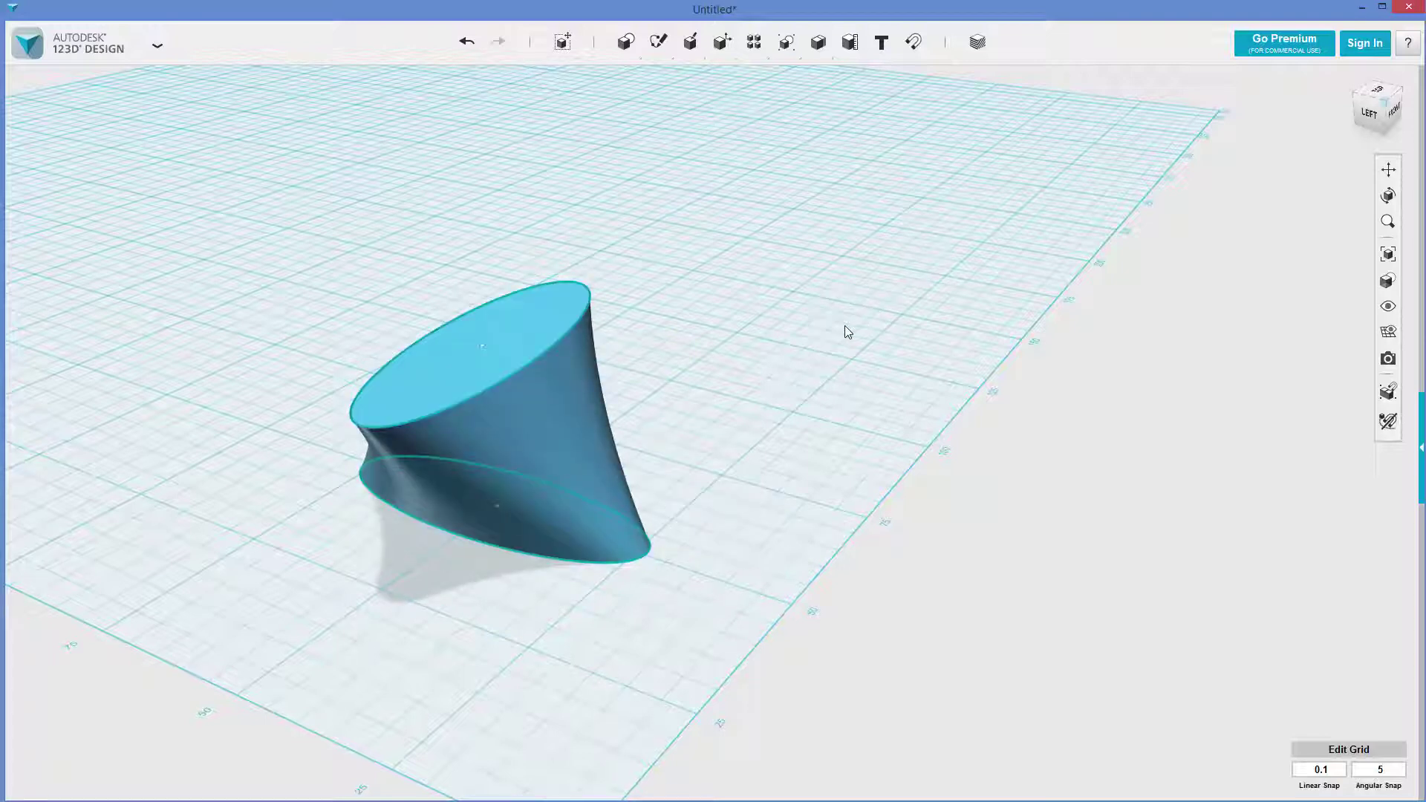
Shell the lofted solid with a 2 mm inside thickness, removing its top elliptical face.
right_drag(832, 424, 914, 420)
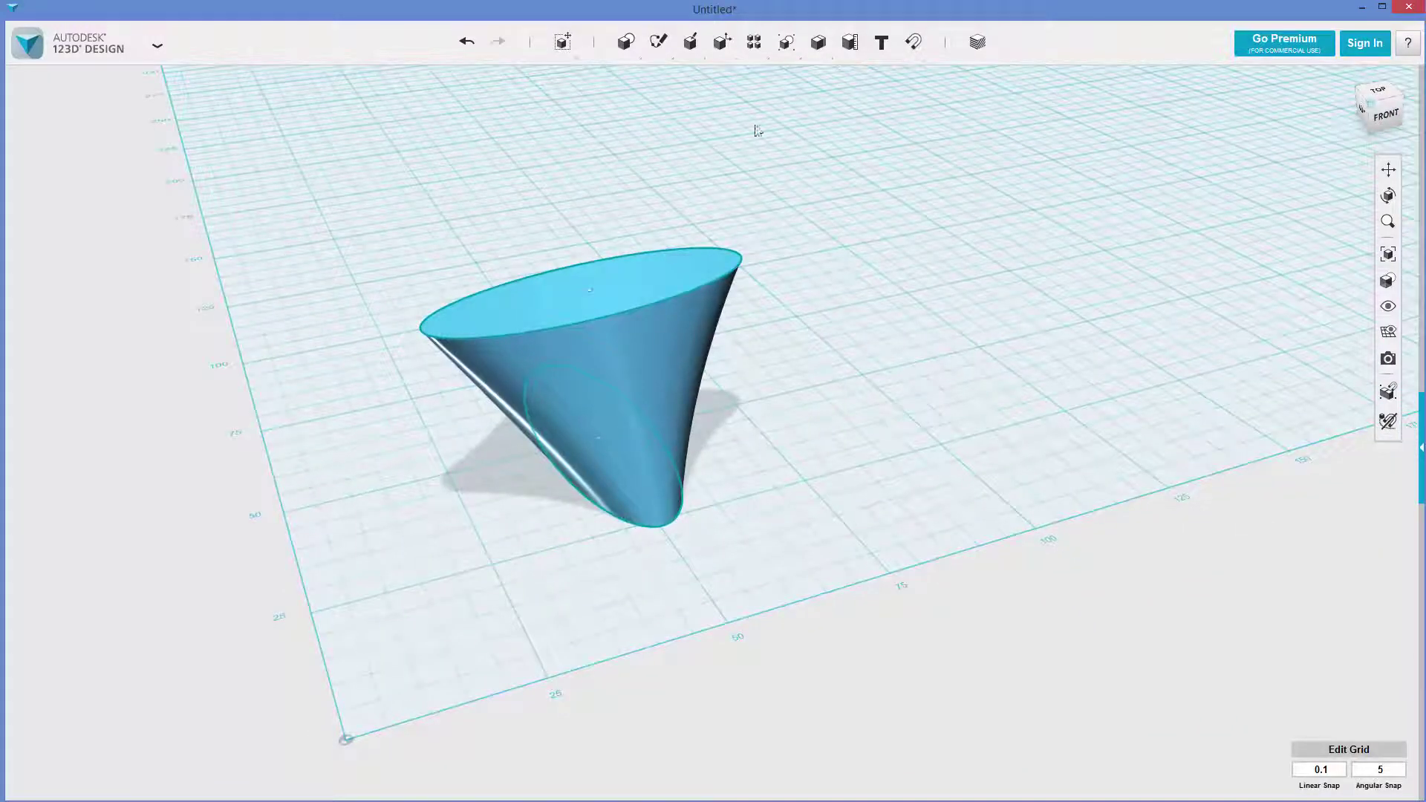
mouse_move(731, 57)
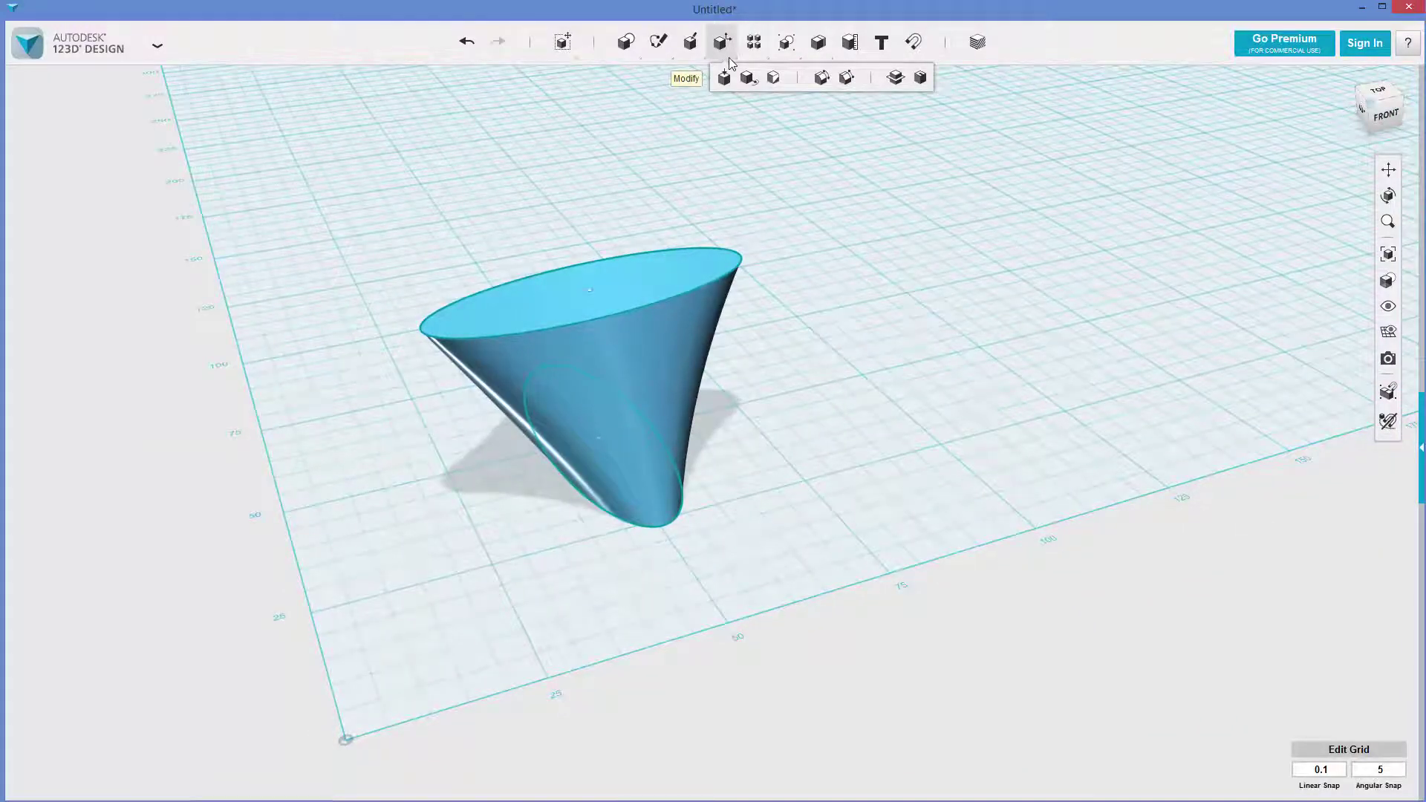
click(921, 78)
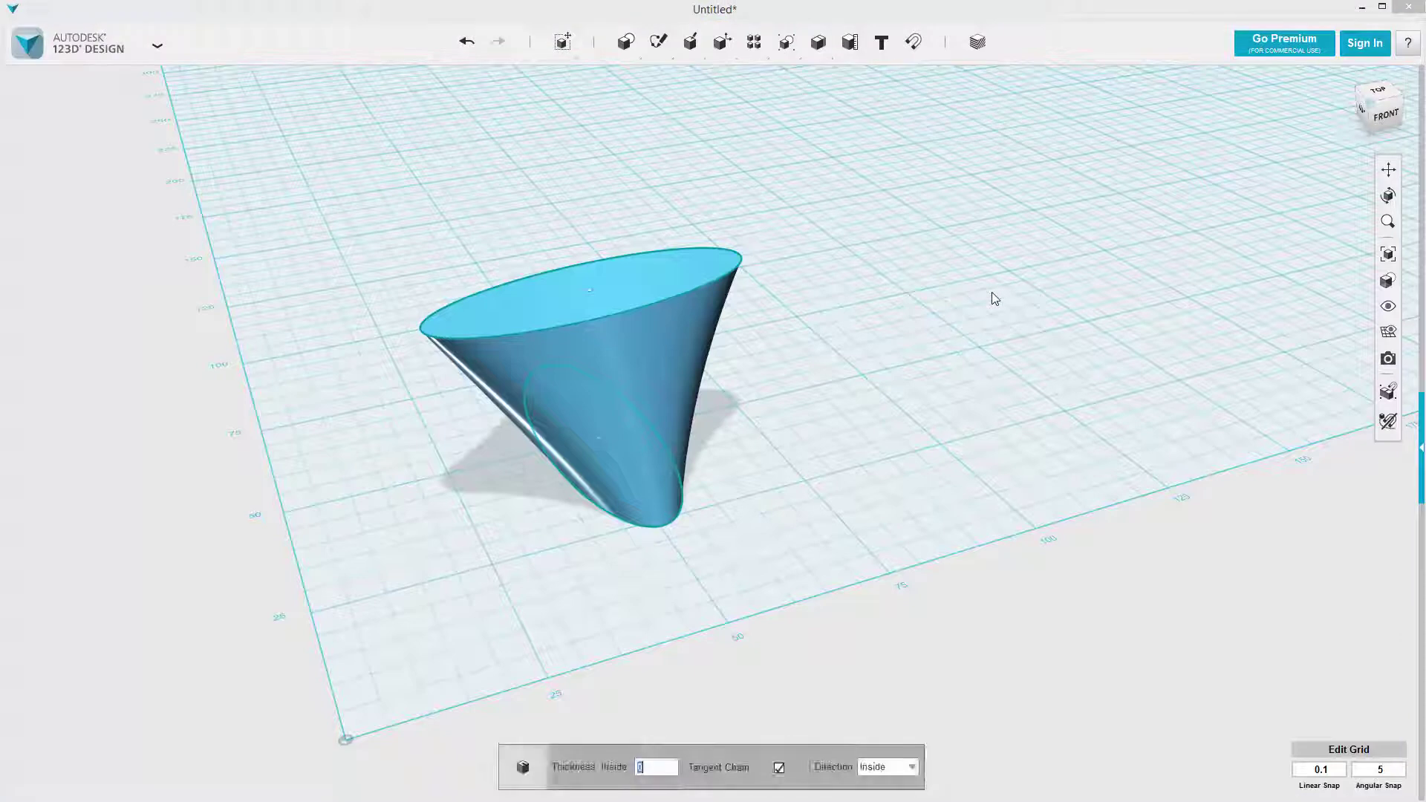
text(2)
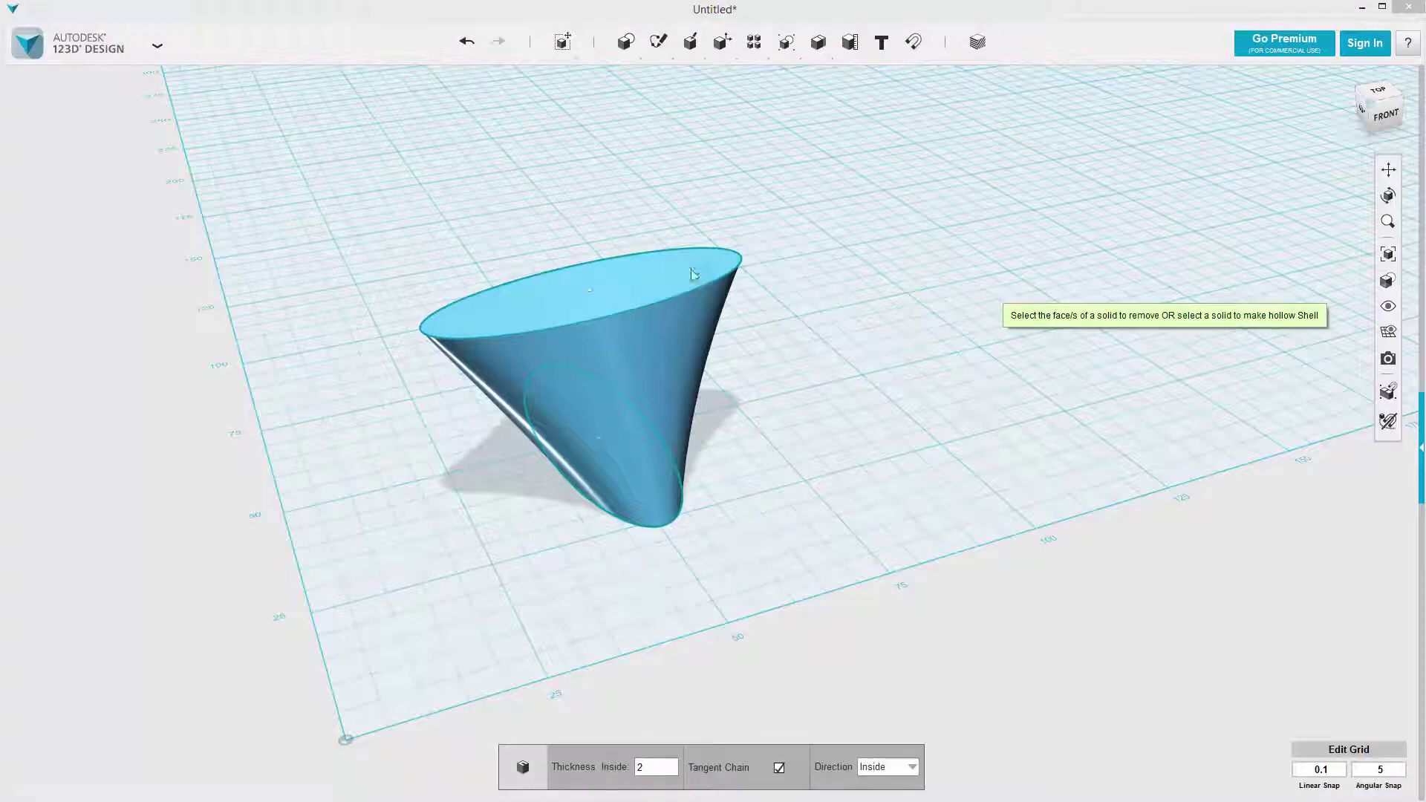
click(681, 273)
click(1072, 296)
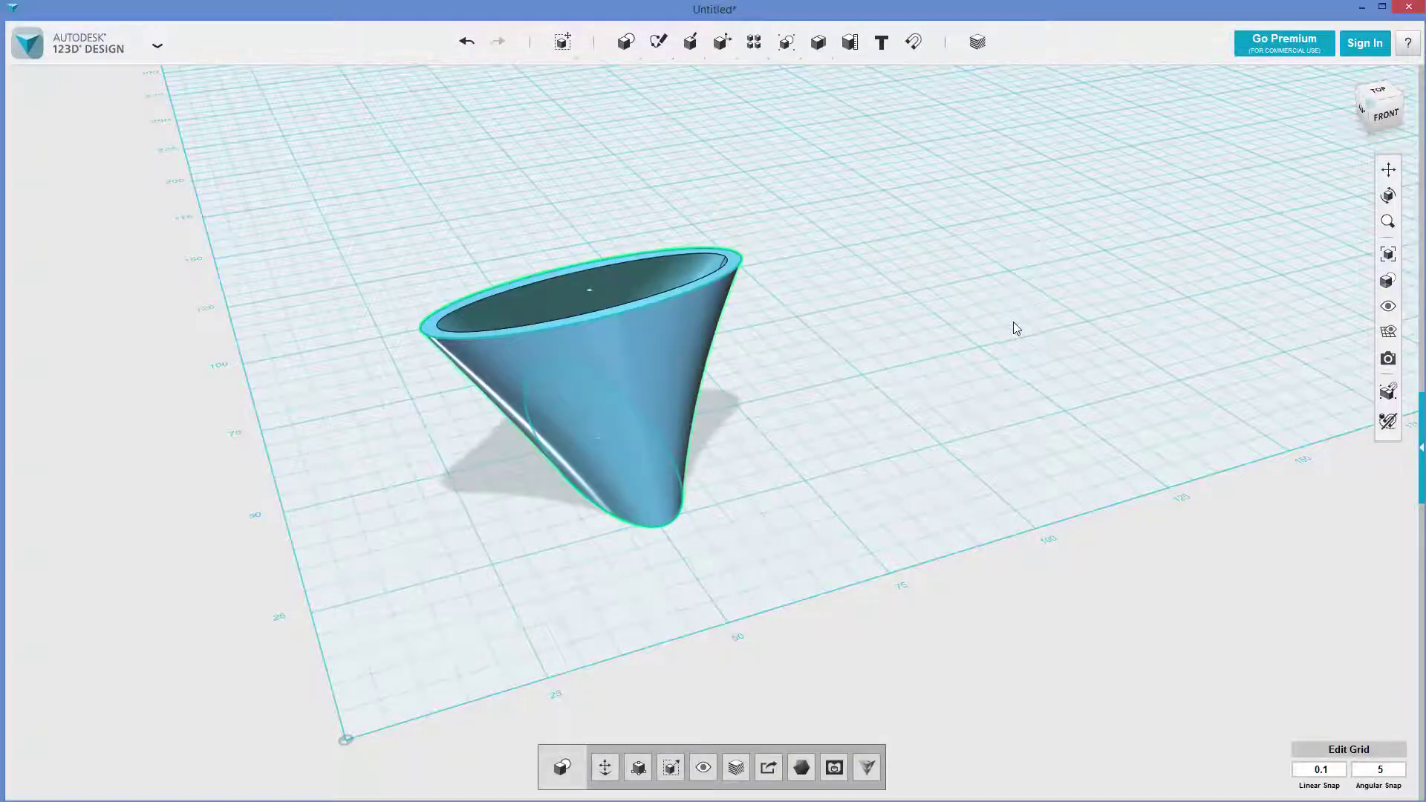
click(1013, 323)
Try covering part of the hollow solid with a stretched box starting at 20 mm per side, and delete the box.
mouse_move(939, 305)
right_down()
mouse_move(935, 385)
mouse_move(924, 283)
right_up()
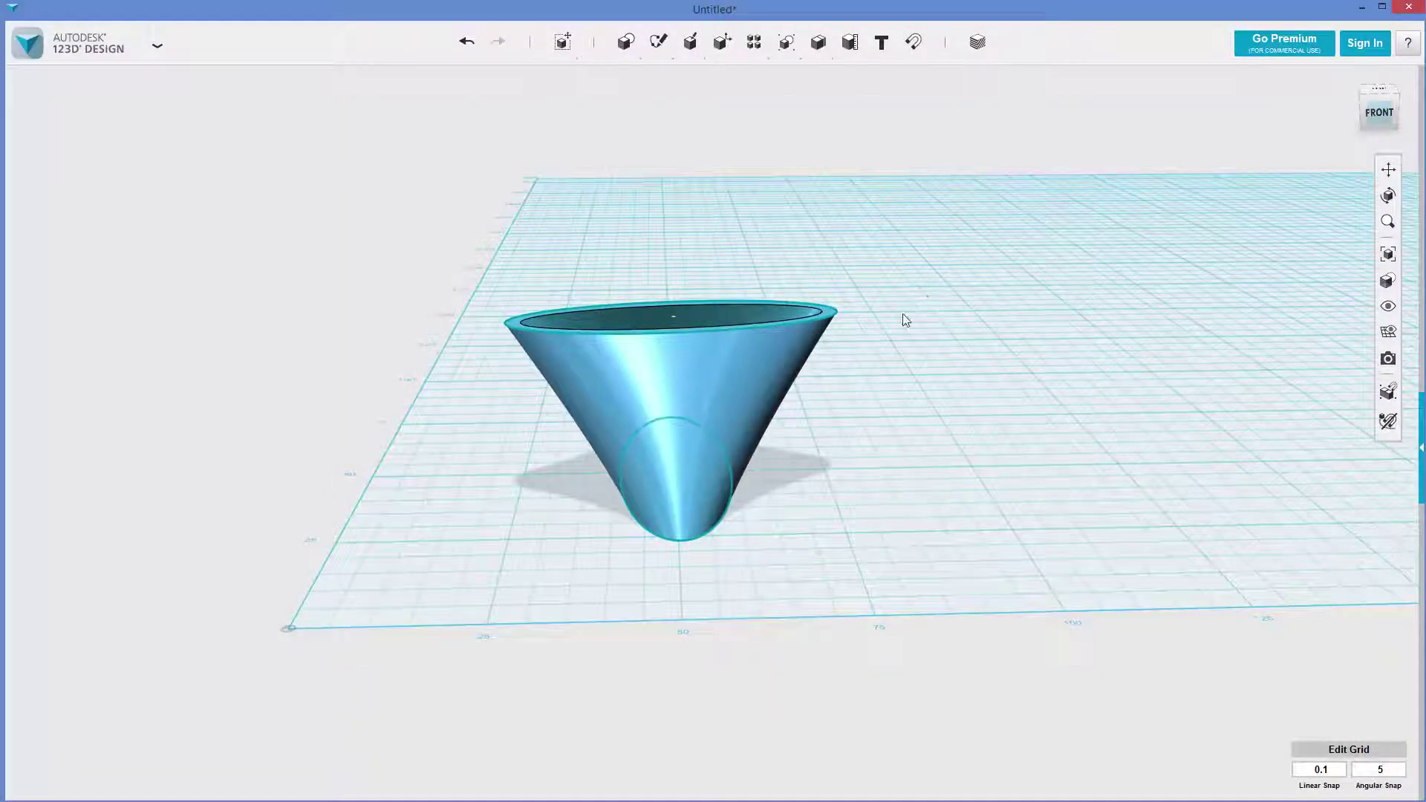
right_drag(786, 223, 880, 247)
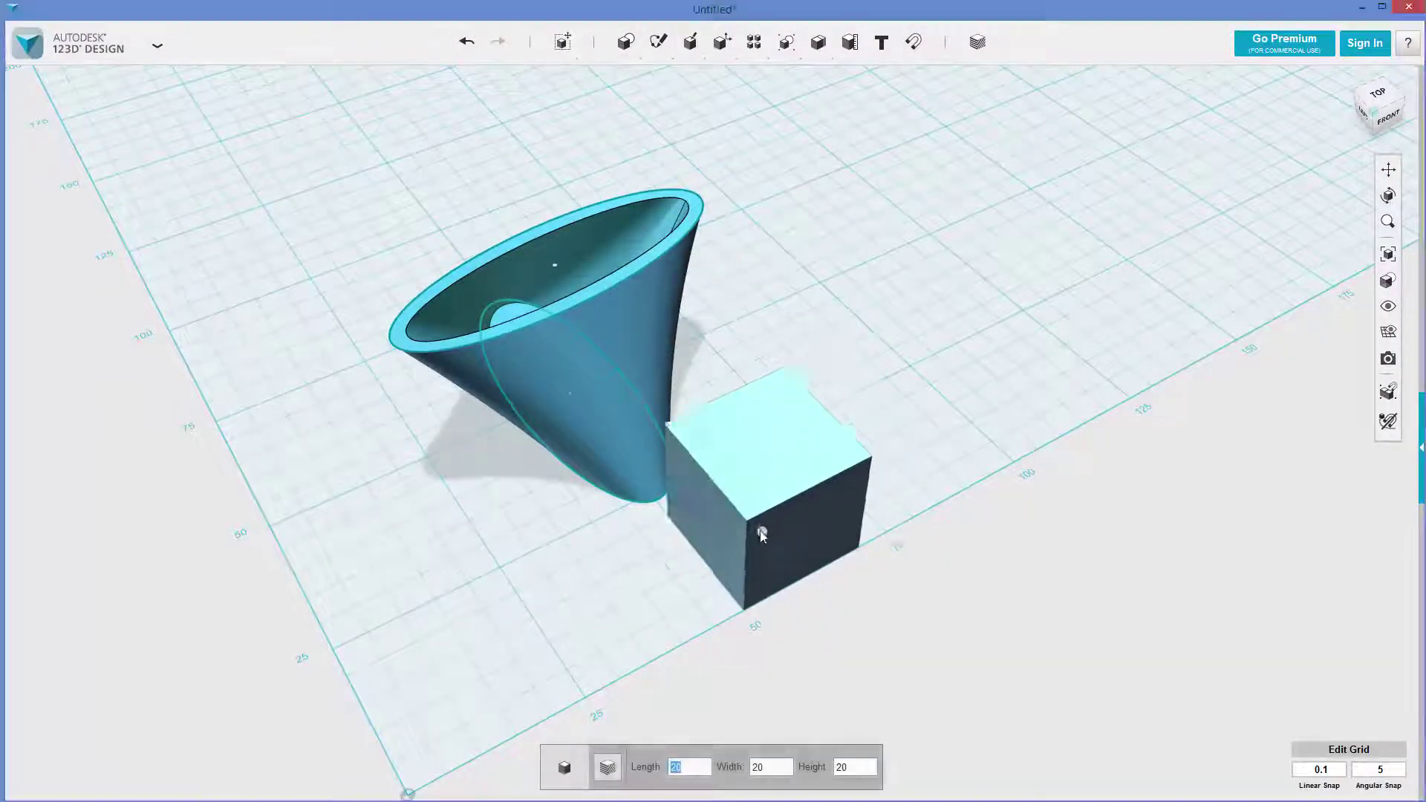
click(819, 560)
click(671, 767)
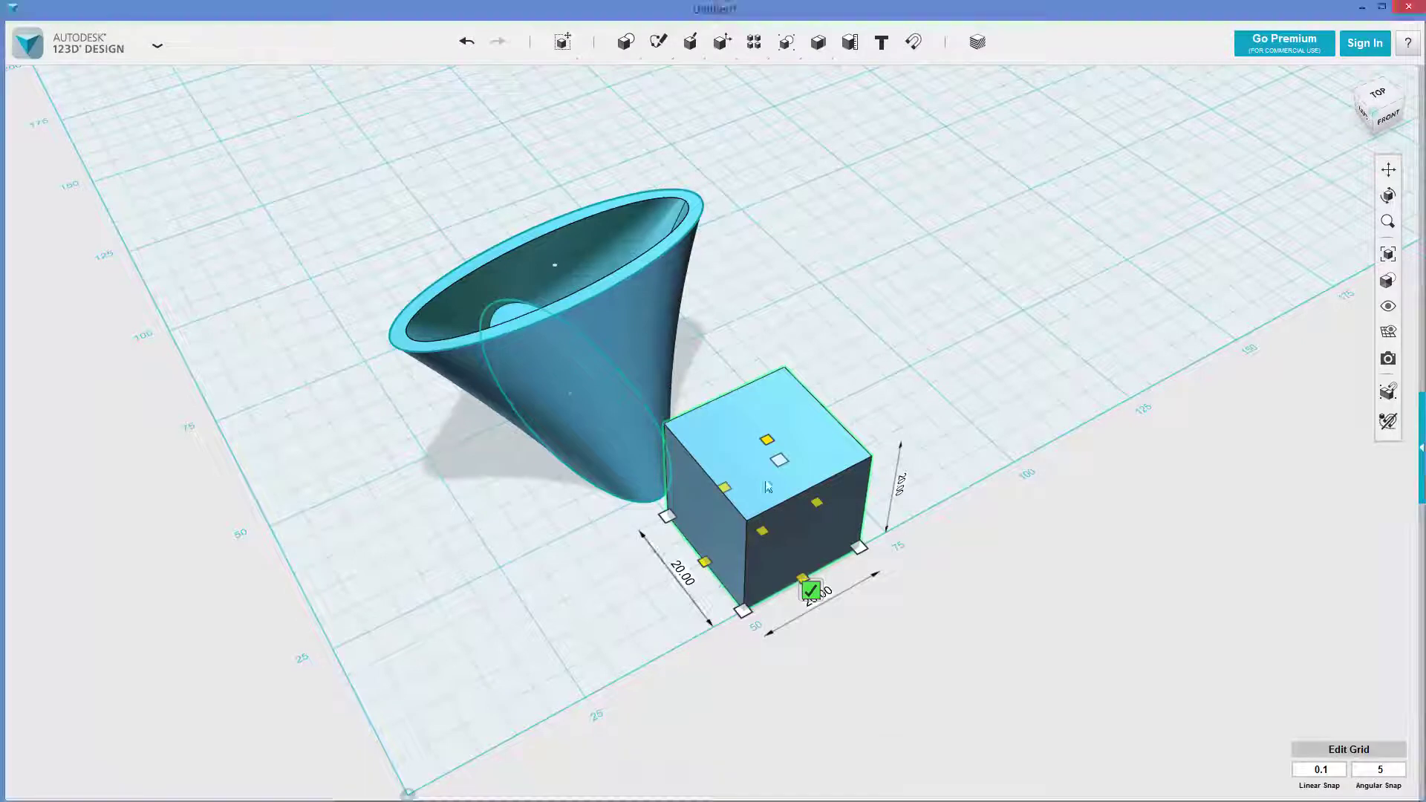
drag(770, 445, 780, 219)
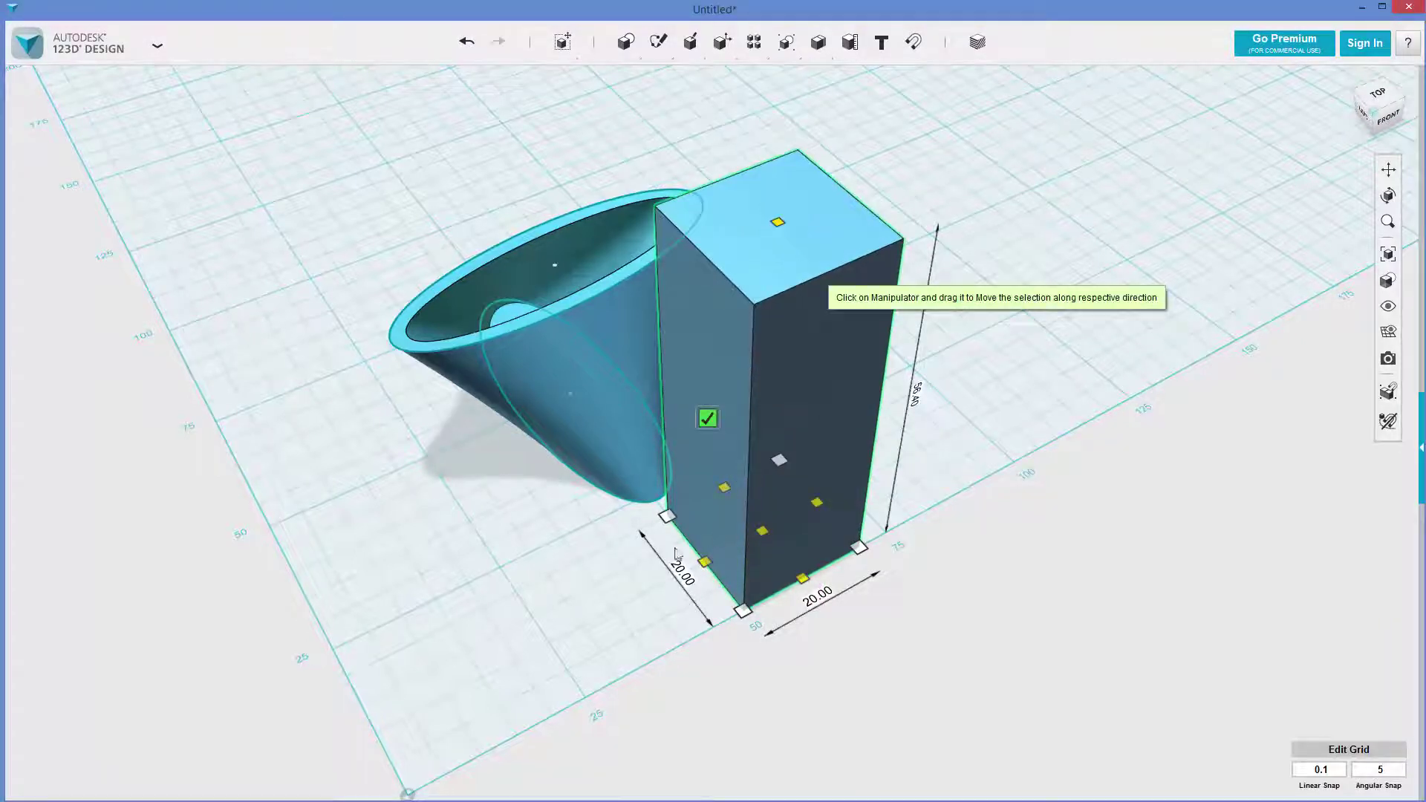
drag(668, 511, 370, 264)
click(878, 532)
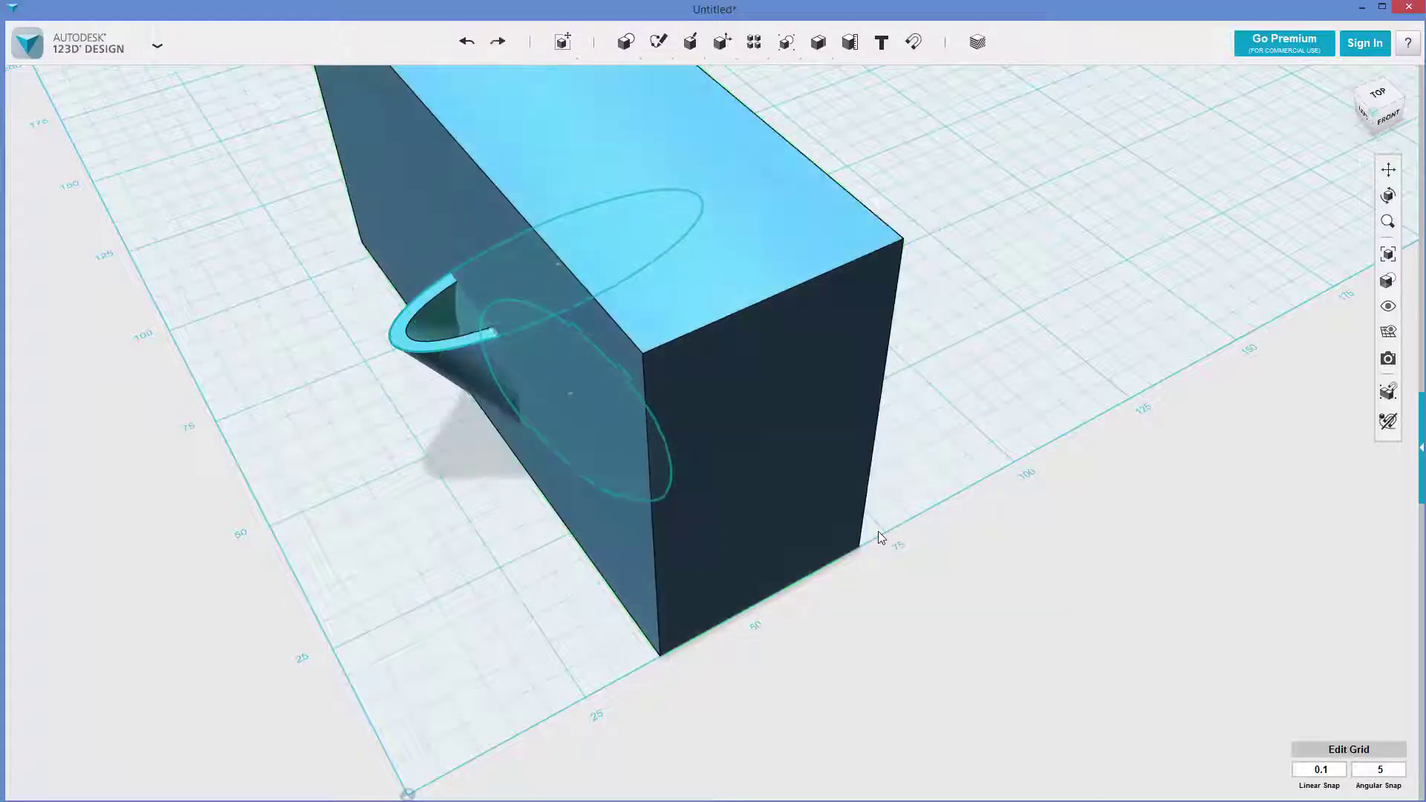
key(ctrl+z)
click(822, 393)
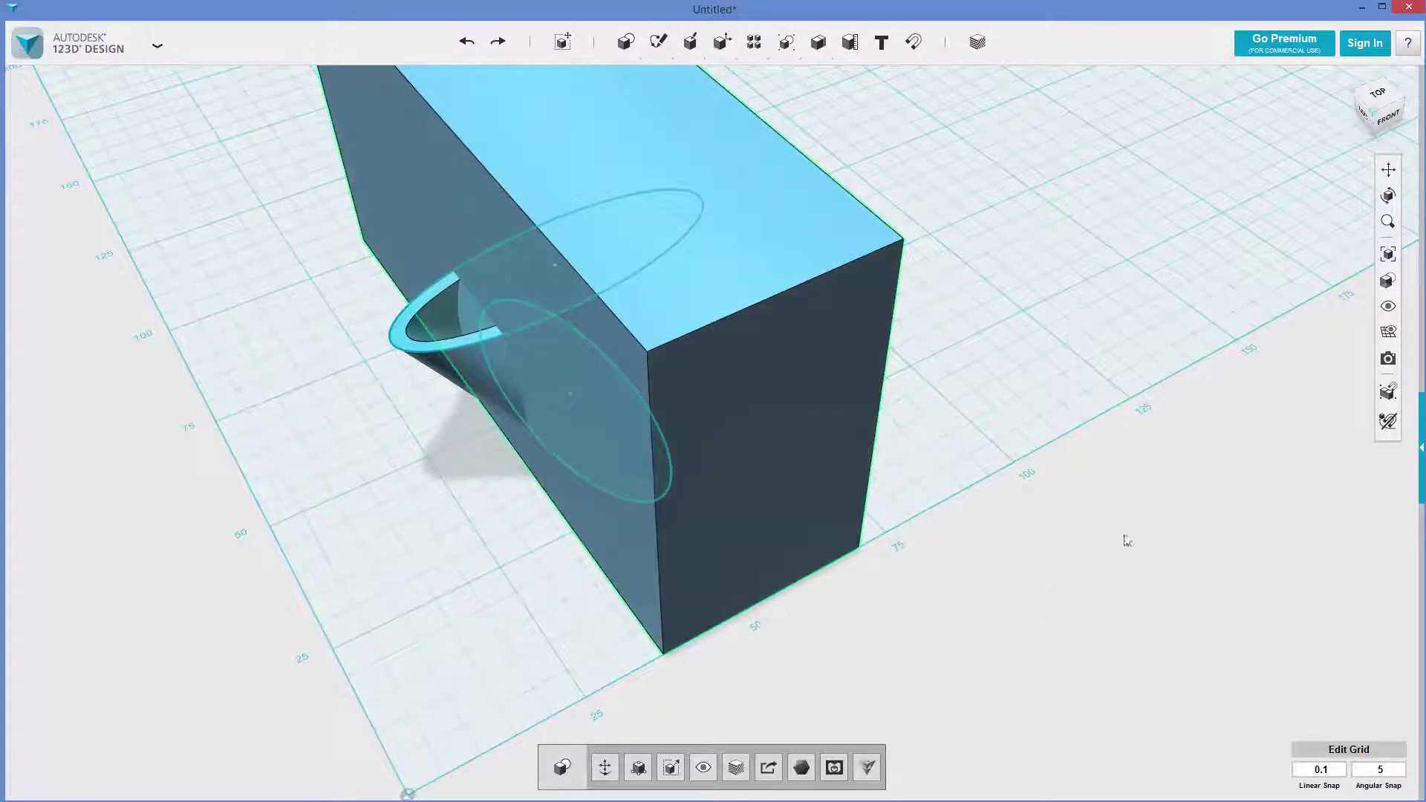
key(Delete)
Set the linear snap to 5 and place a box on the grid beside the hollow solid.
click(1322, 769)
click(1320, 719)
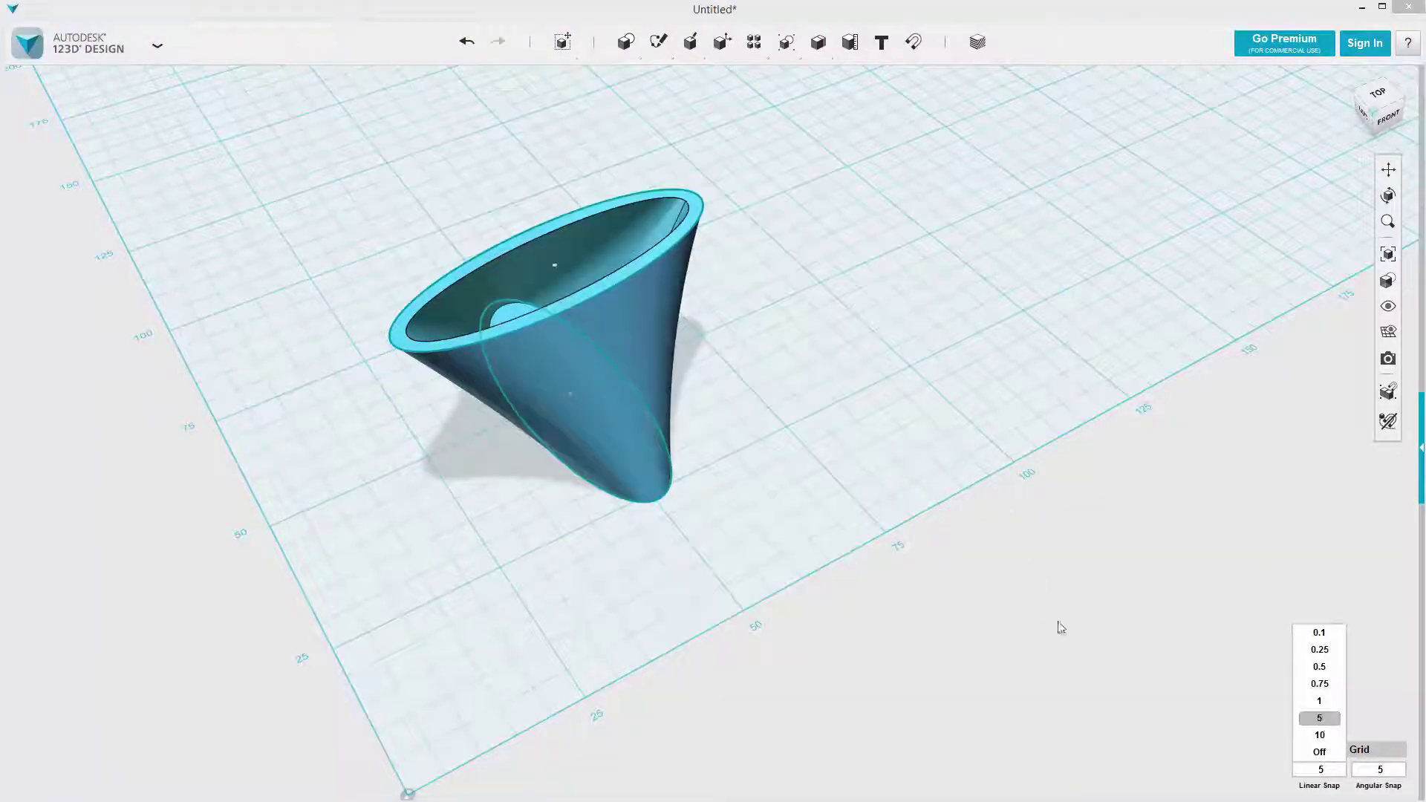
mouse_move(627, 45)
click(630, 76)
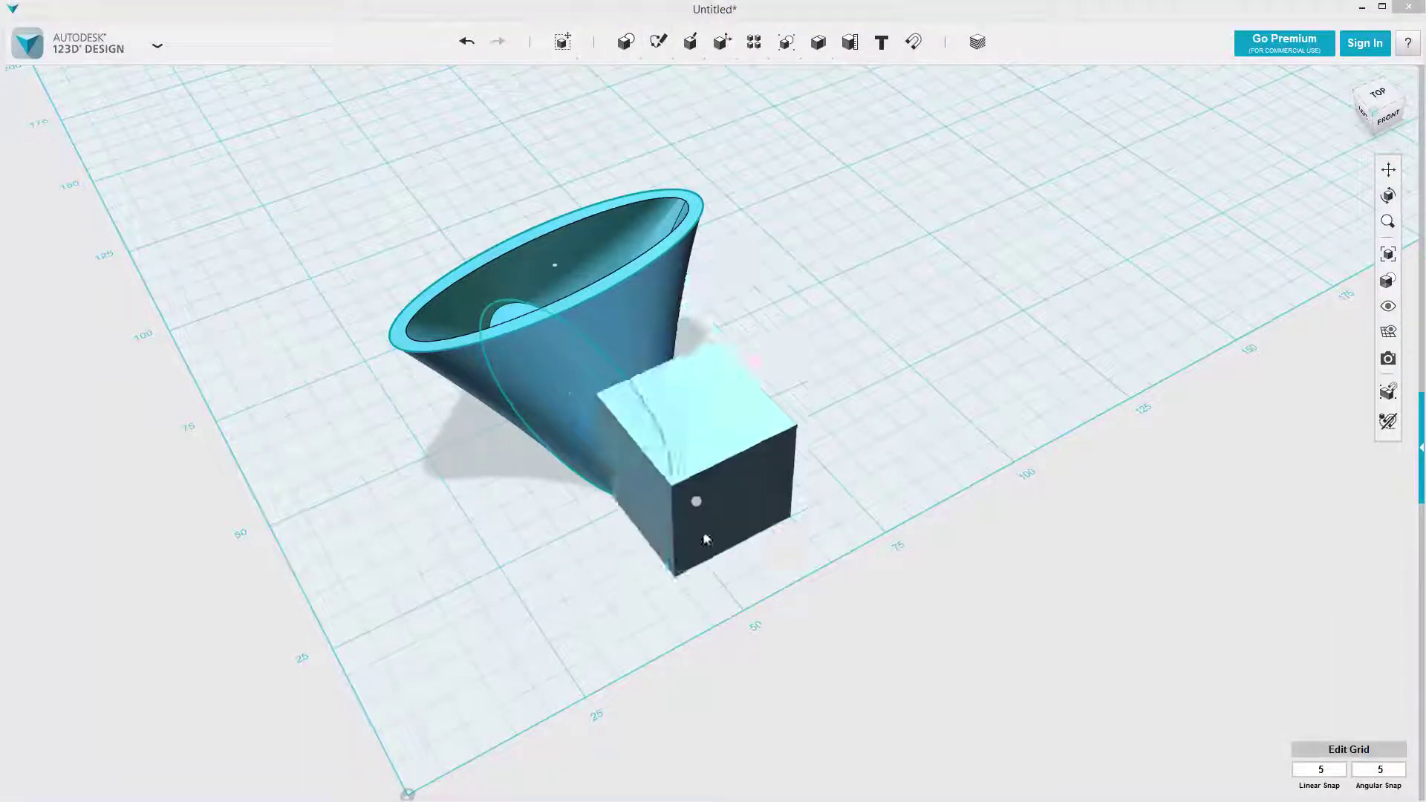
click(769, 524)
click(802, 564)
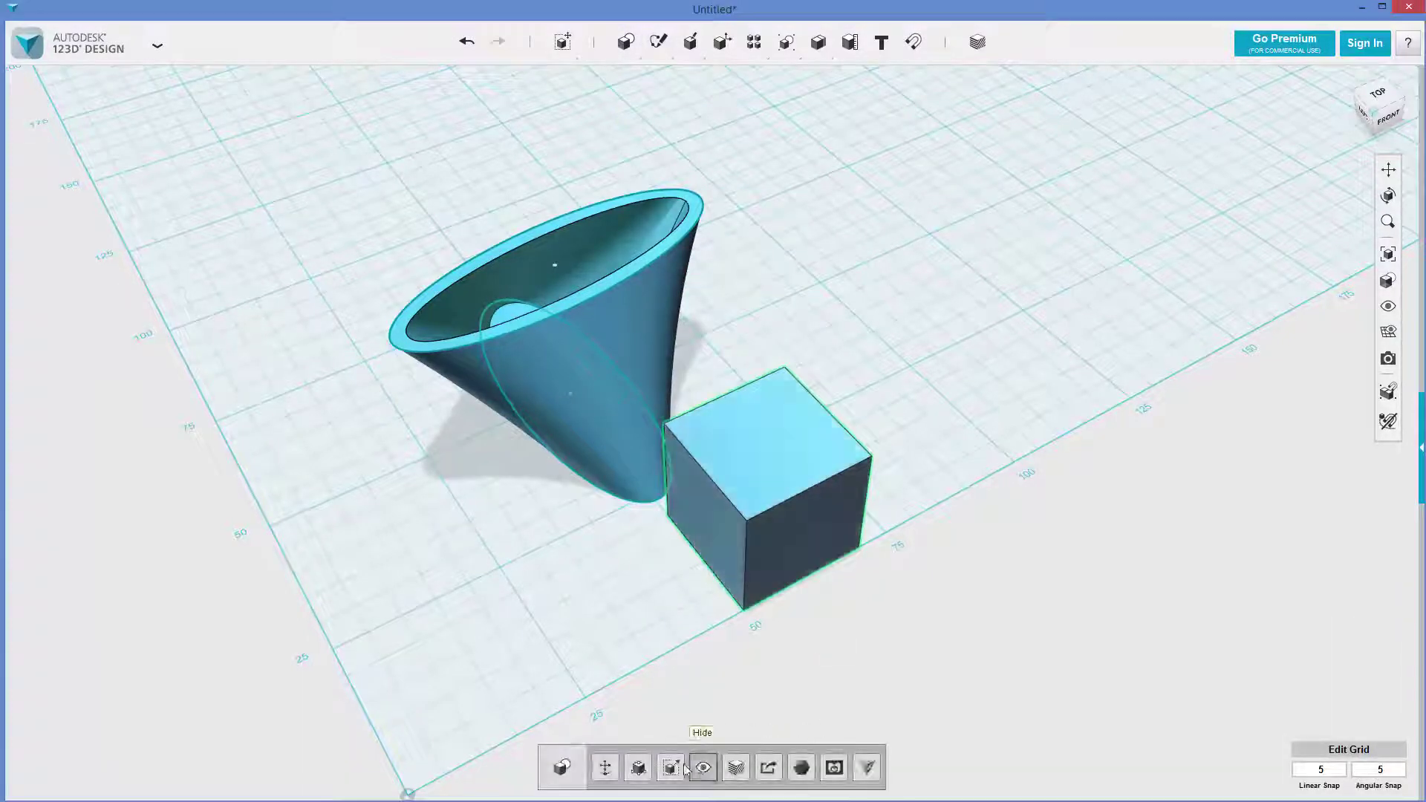
Smart Scale the box taller than the hollow solid and lengthen and shape its base so one side face cuts through the solid's middle.
click(636, 769)
drag(768, 439, 782, 236)
drag(667, 516, 416, 199)
key(Return)
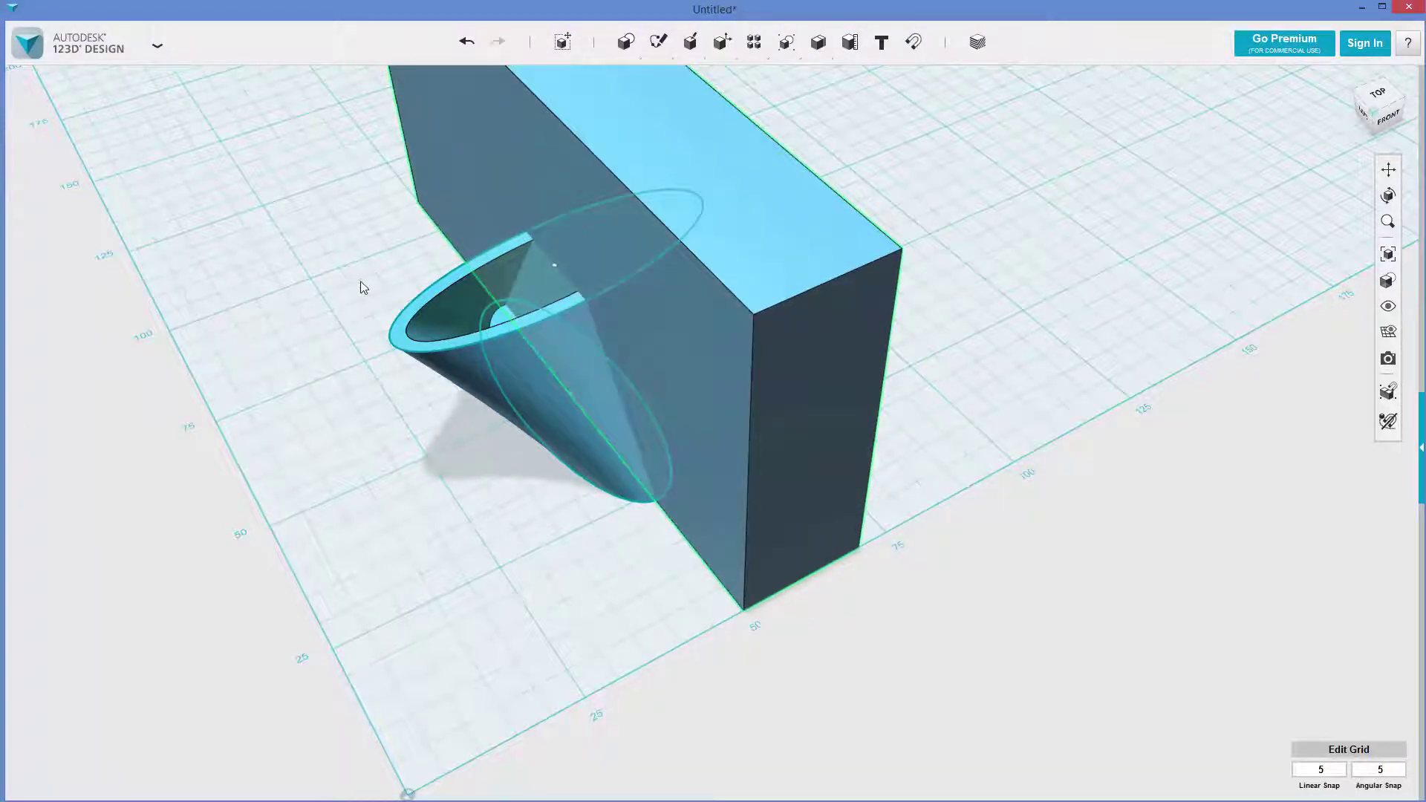
click(366, 287)
Split the hollow solid with the box's side face that crosses it, and delete the box.
mouse_move(721, 43)
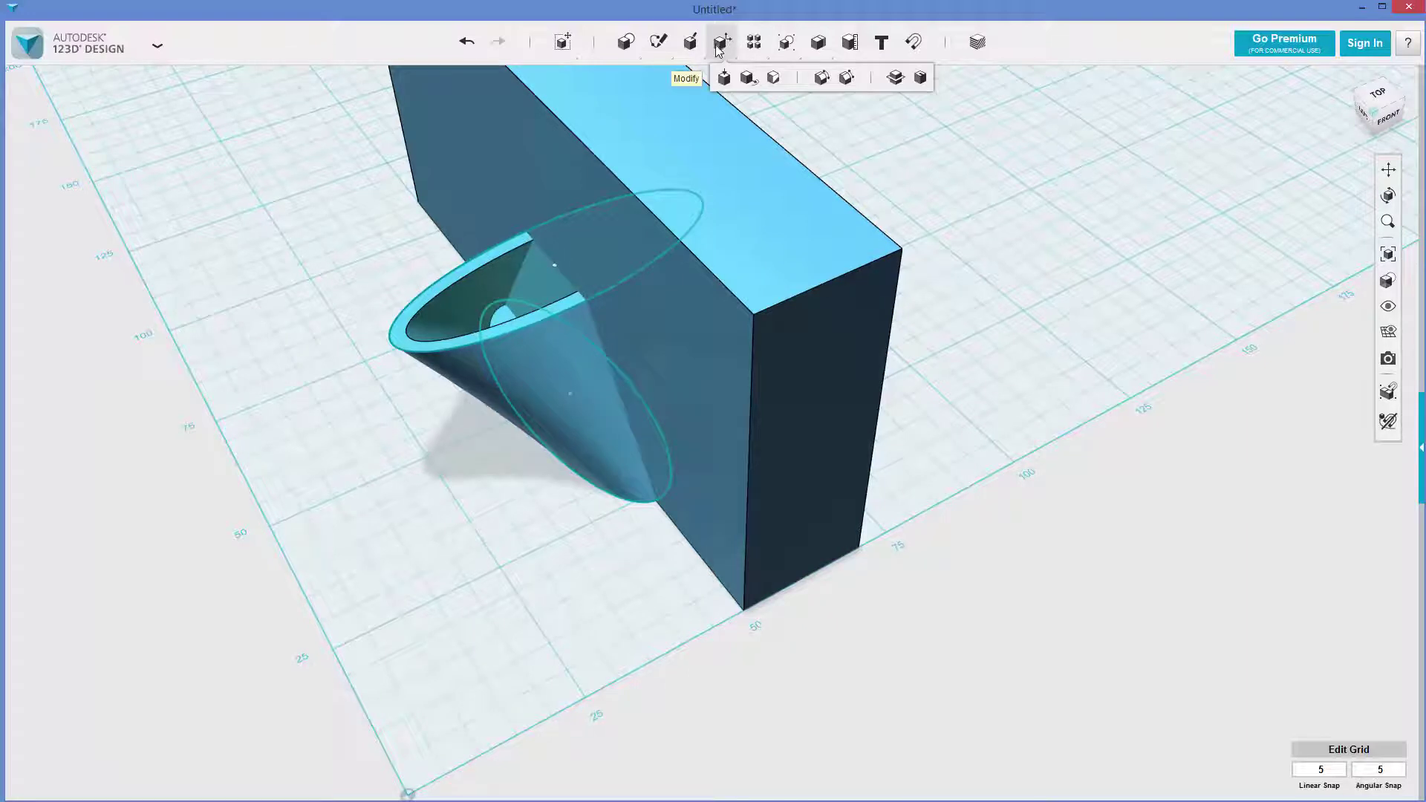
click(895, 78)
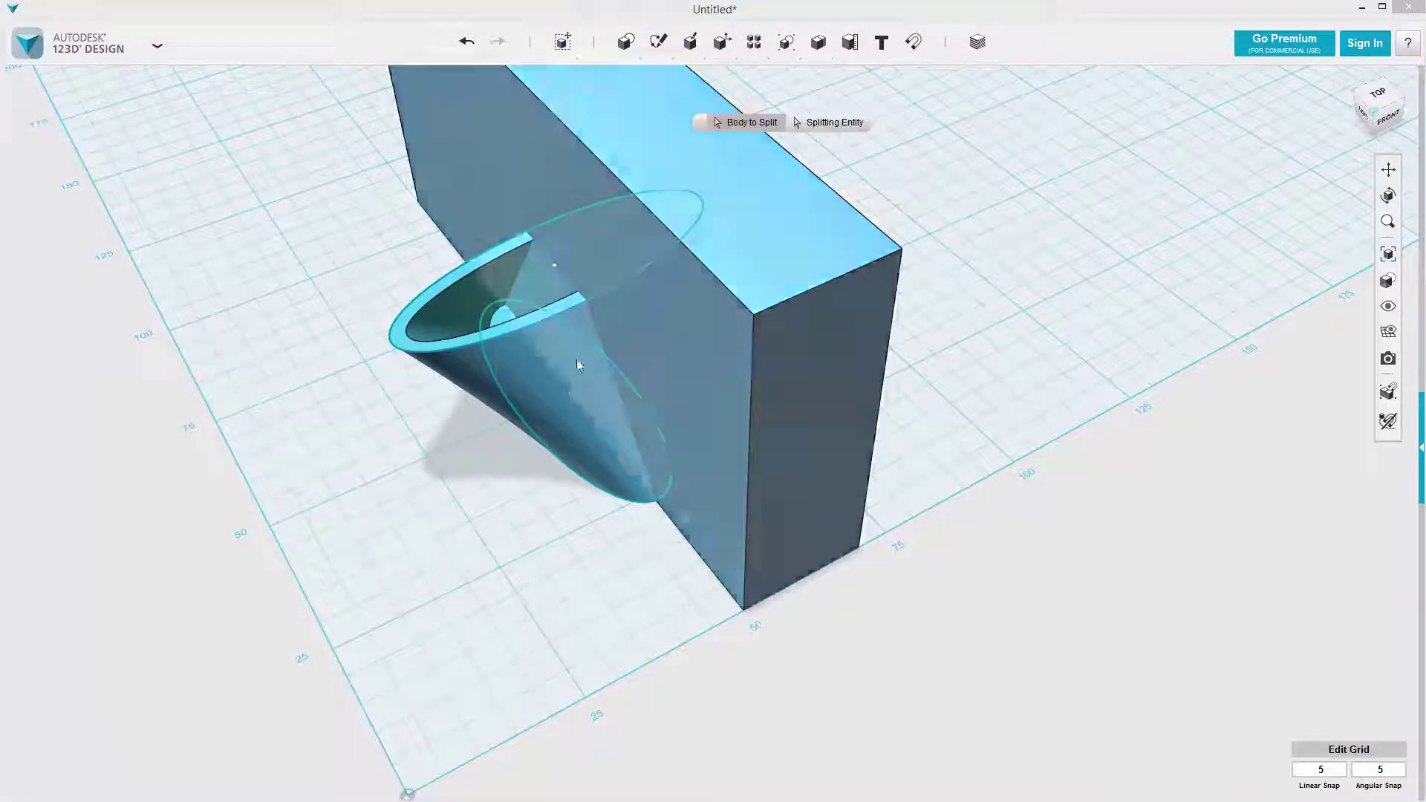
click(484, 369)
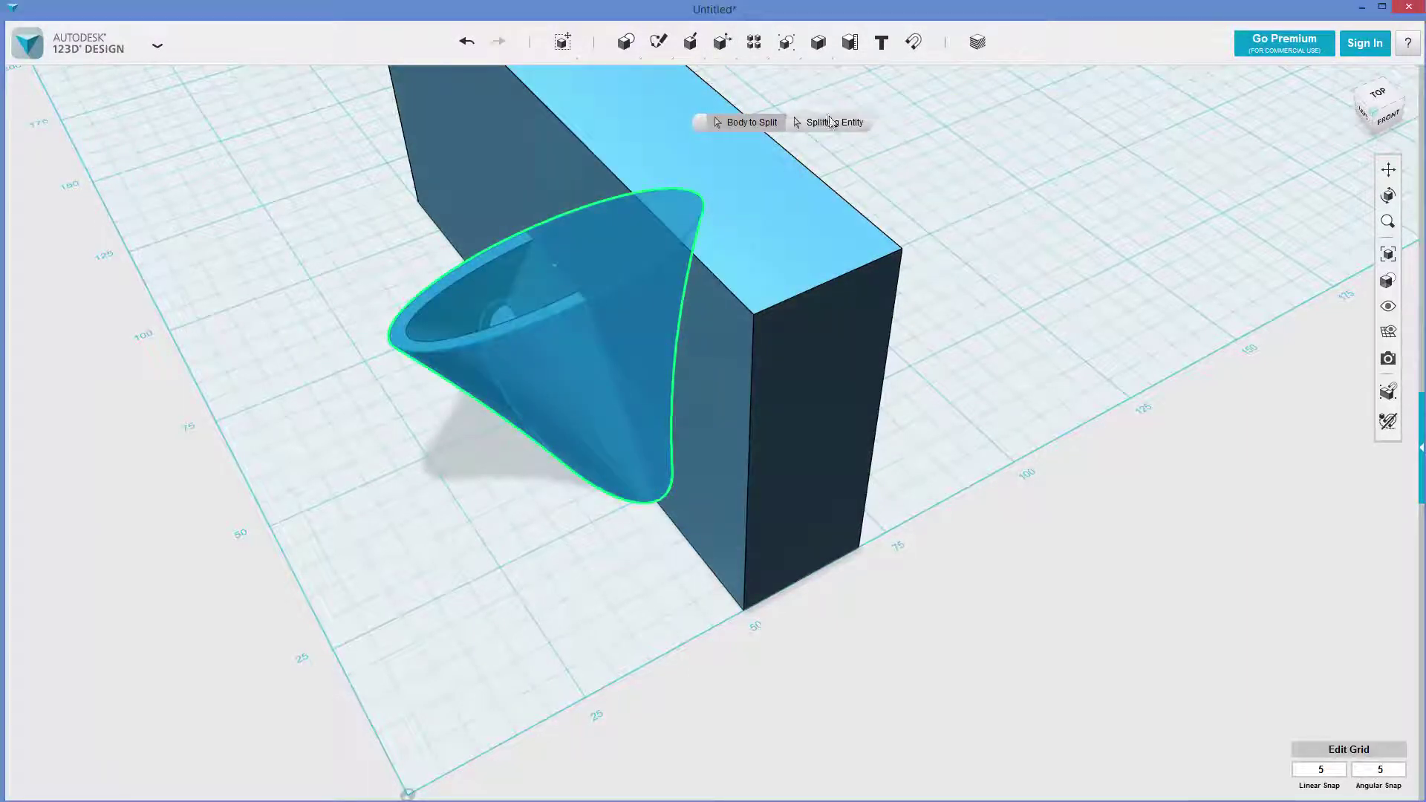
click(730, 371)
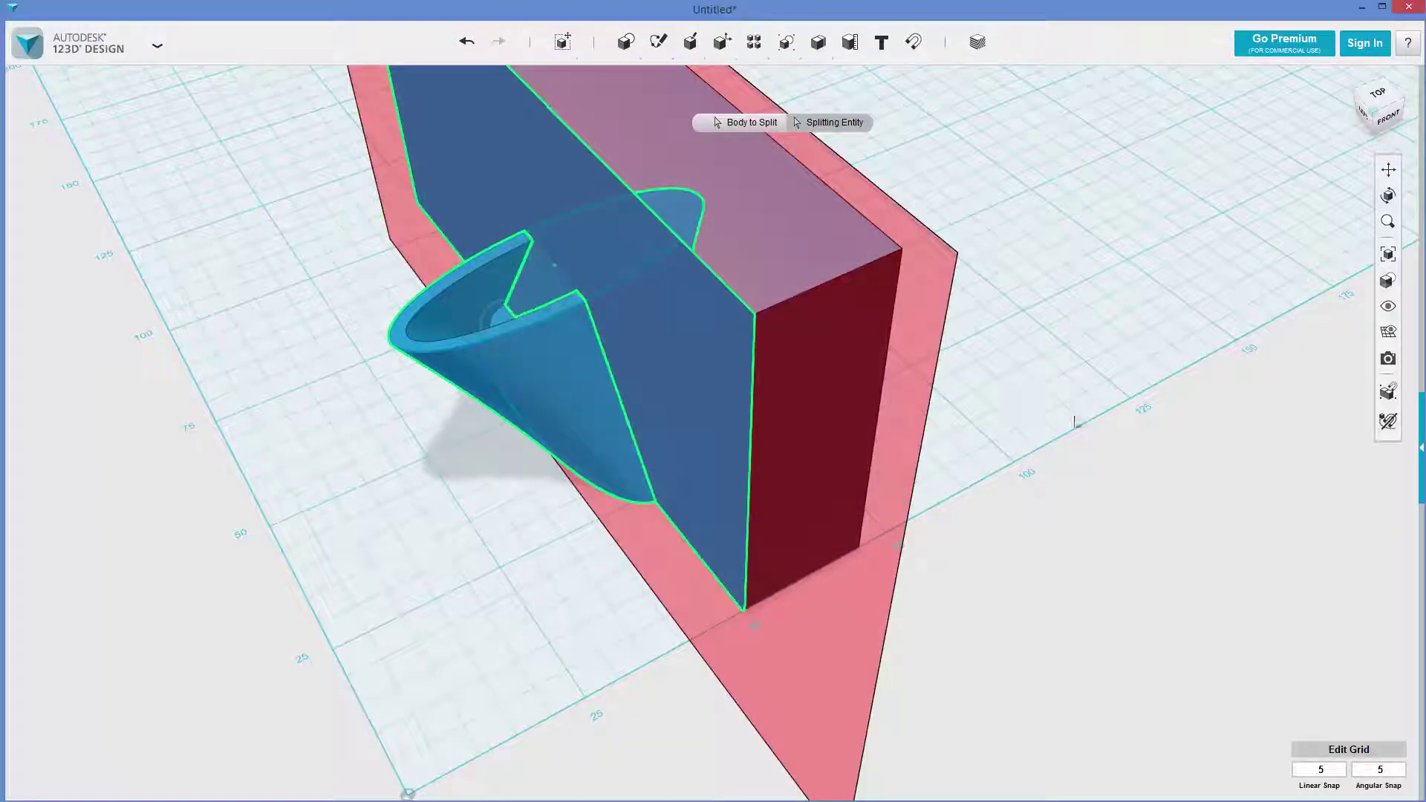
click(1136, 405)
click(884, 324)
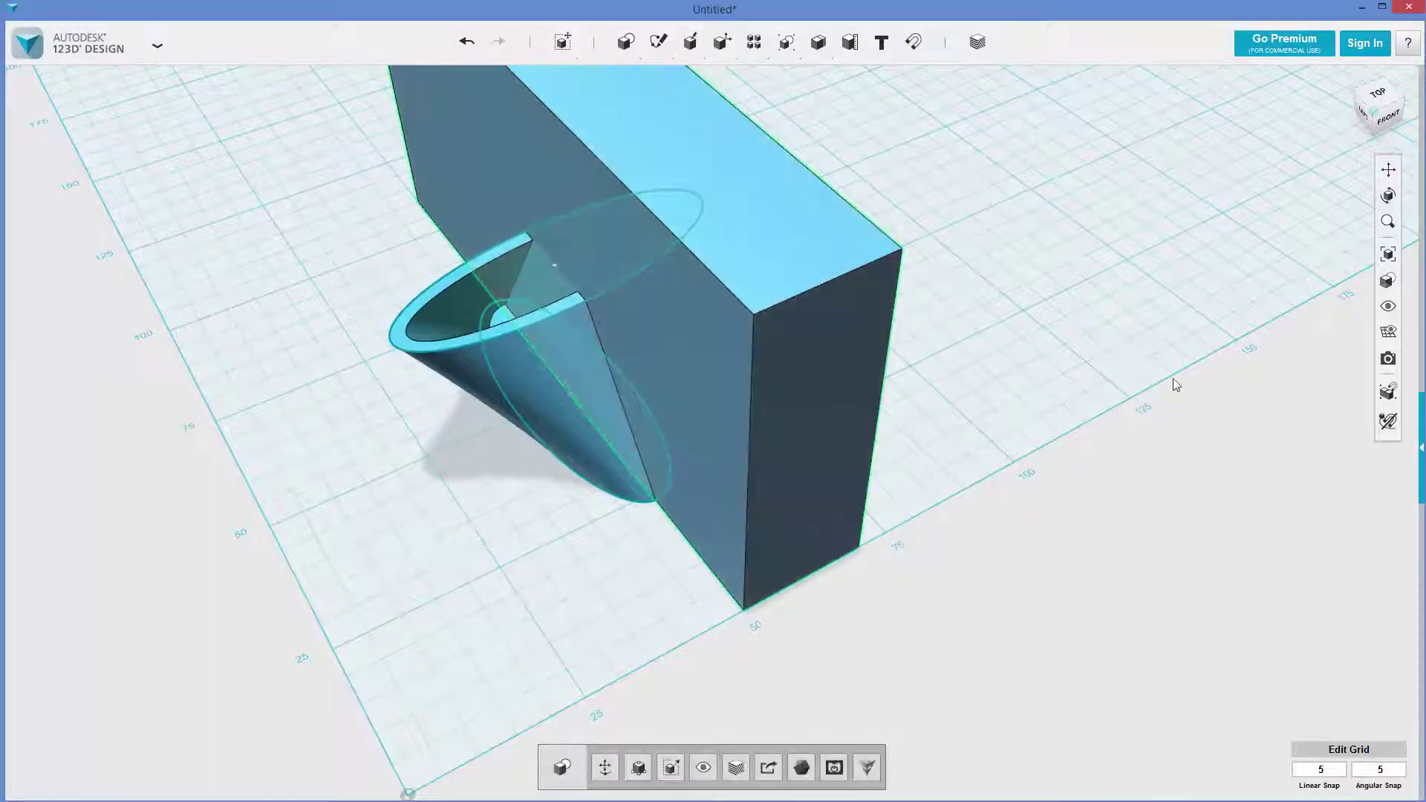
key(Delete)
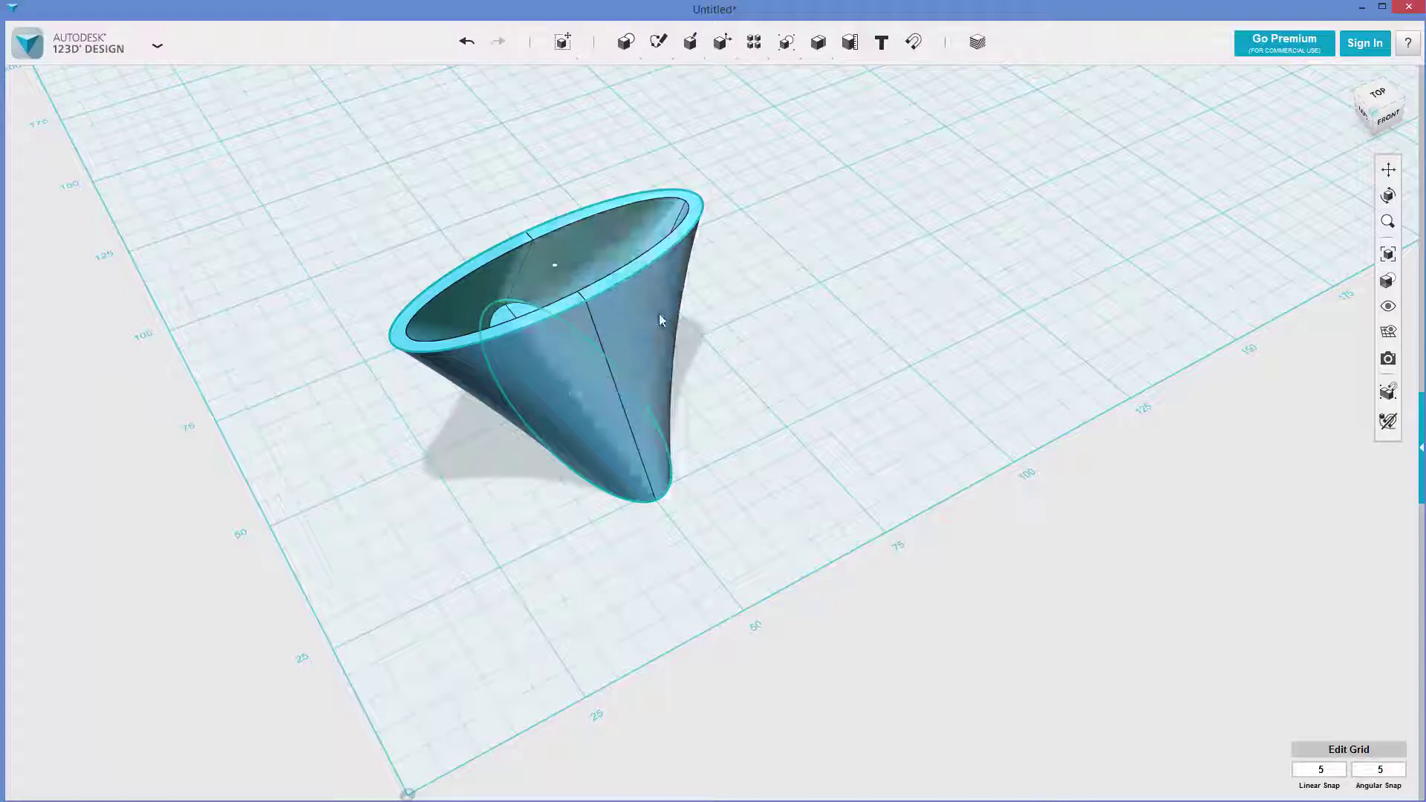
Move the split half that was inside the box 30 mm straight away from the other half.
click(660, 315)
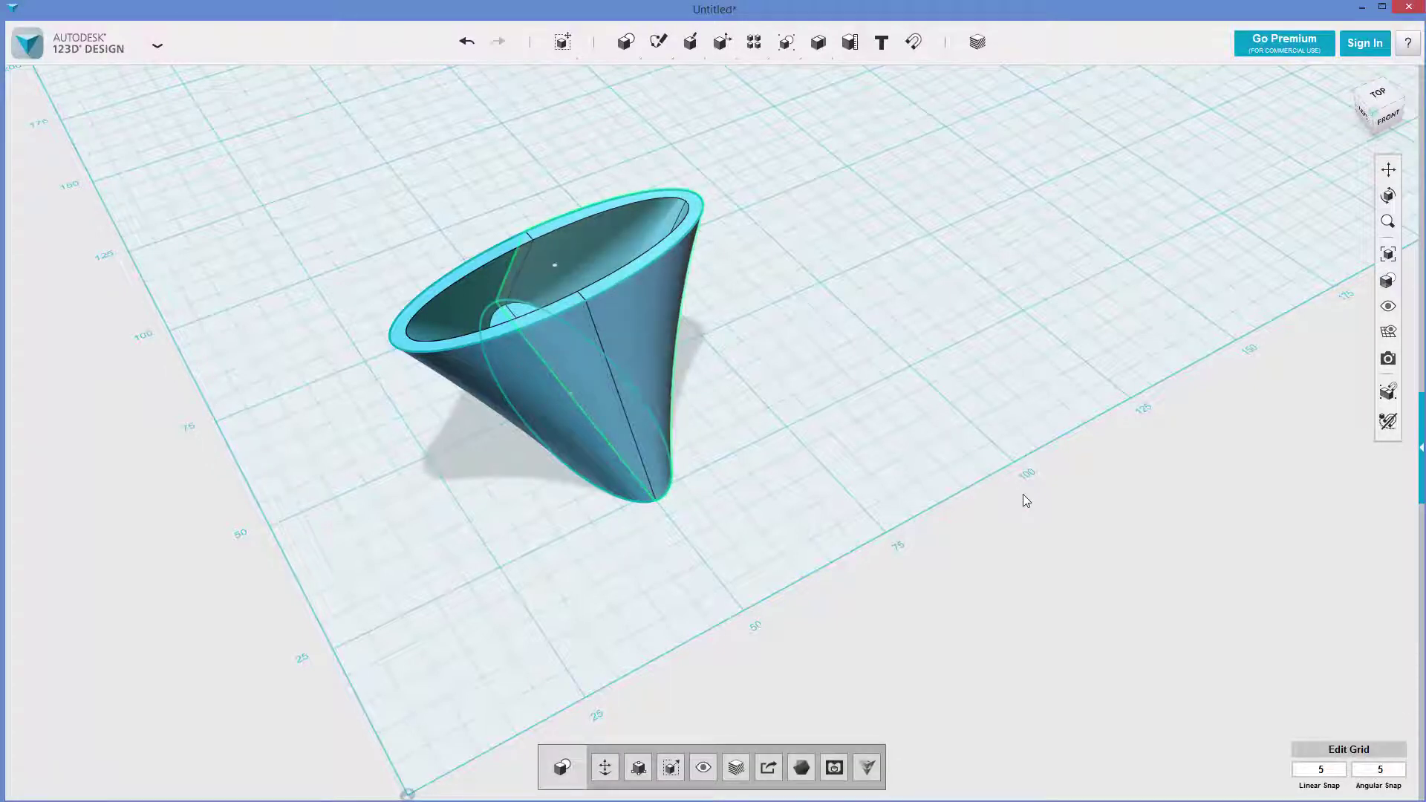
key(ctrl+t)
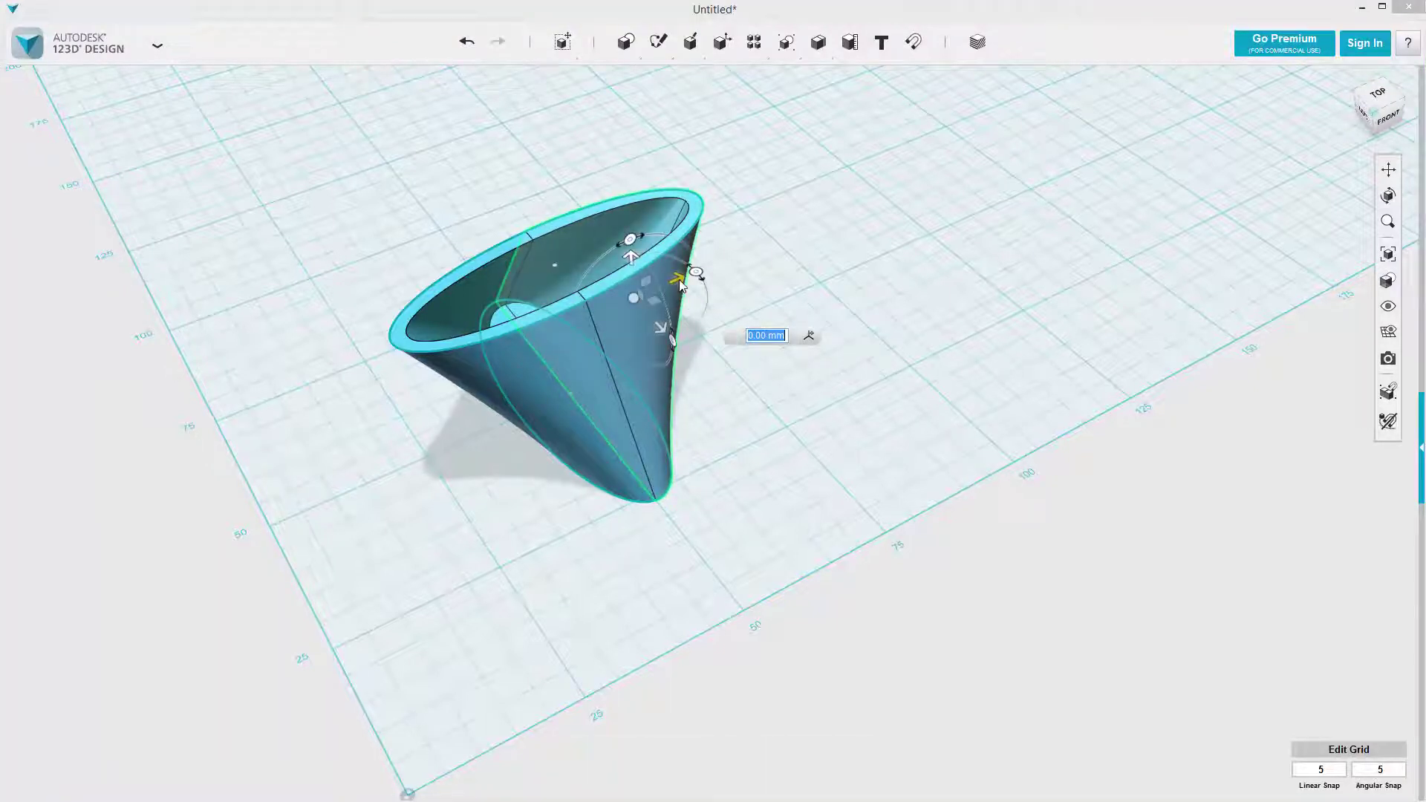
drag(681, 285, 831, 217)
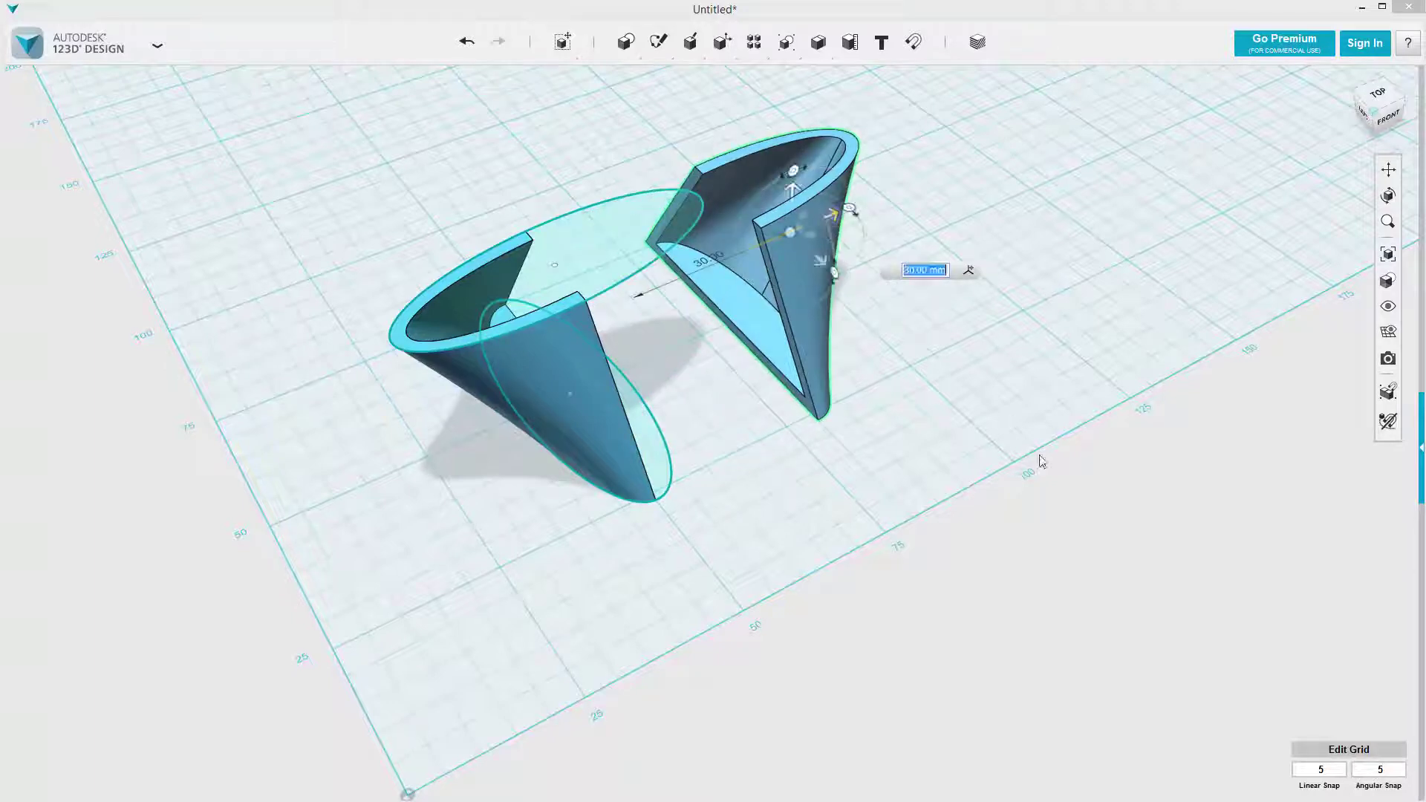
click(1040, 461)
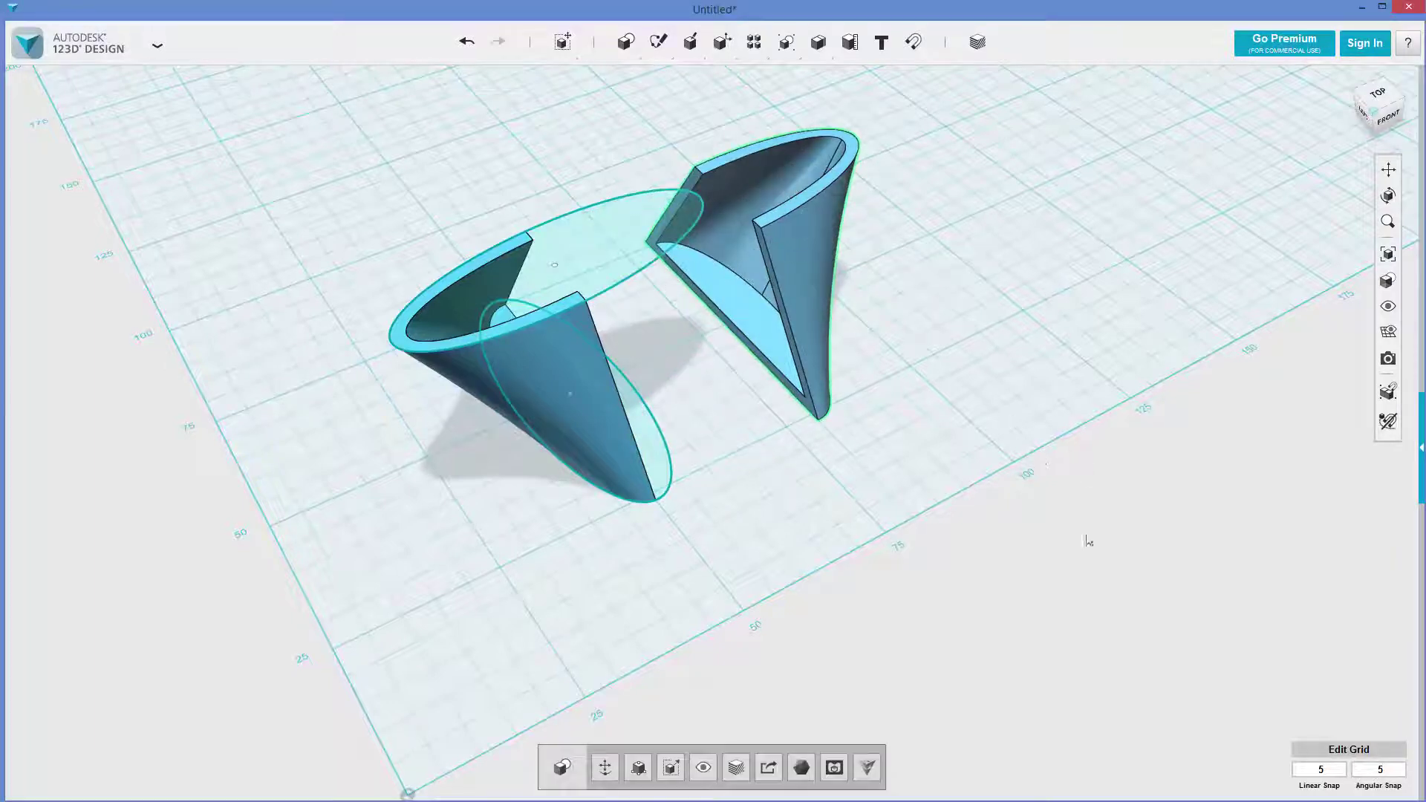
click(1001, 558)
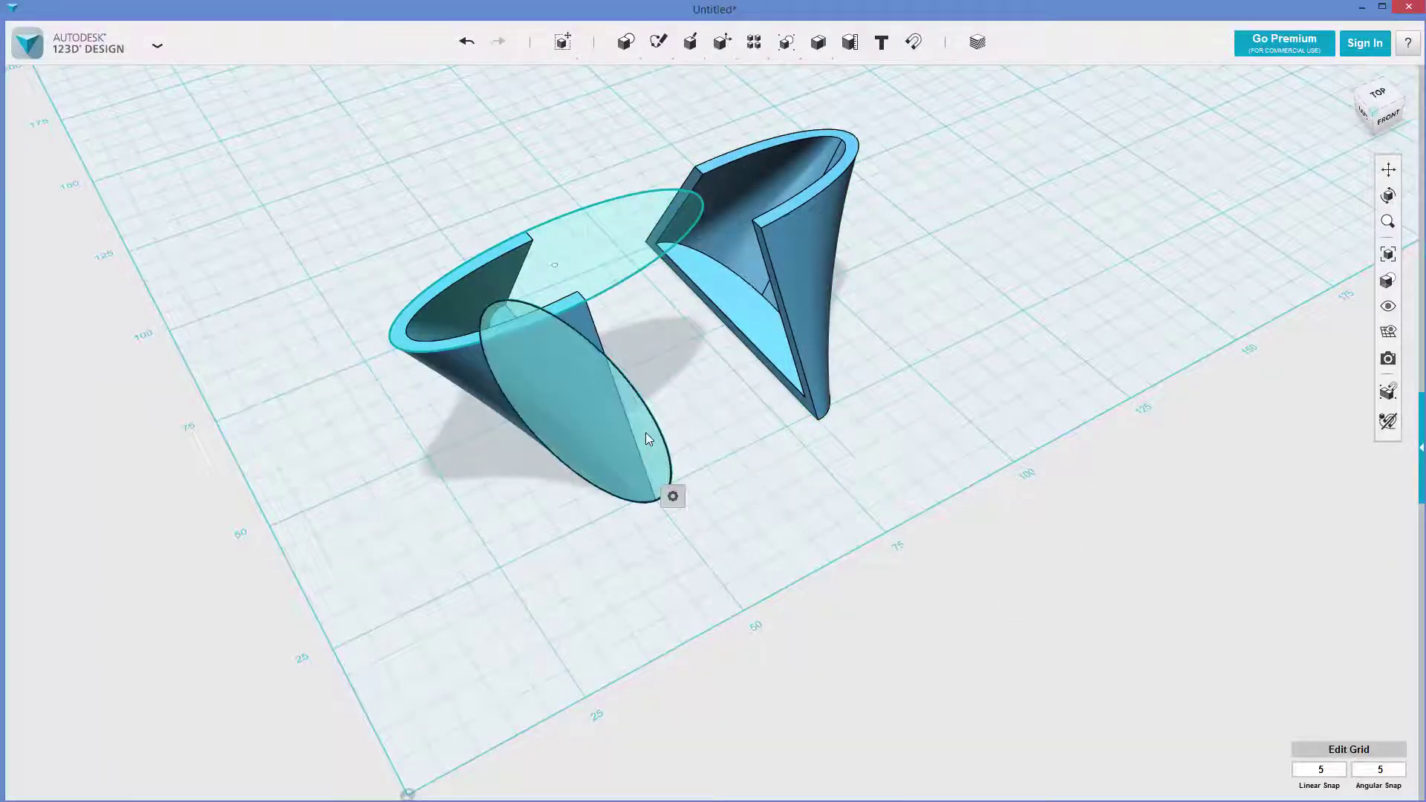
Delete the two leftover ellipse sketches, the one on the grid and the raised one.
key(Delete)
click(608, 258)
key(Delete)
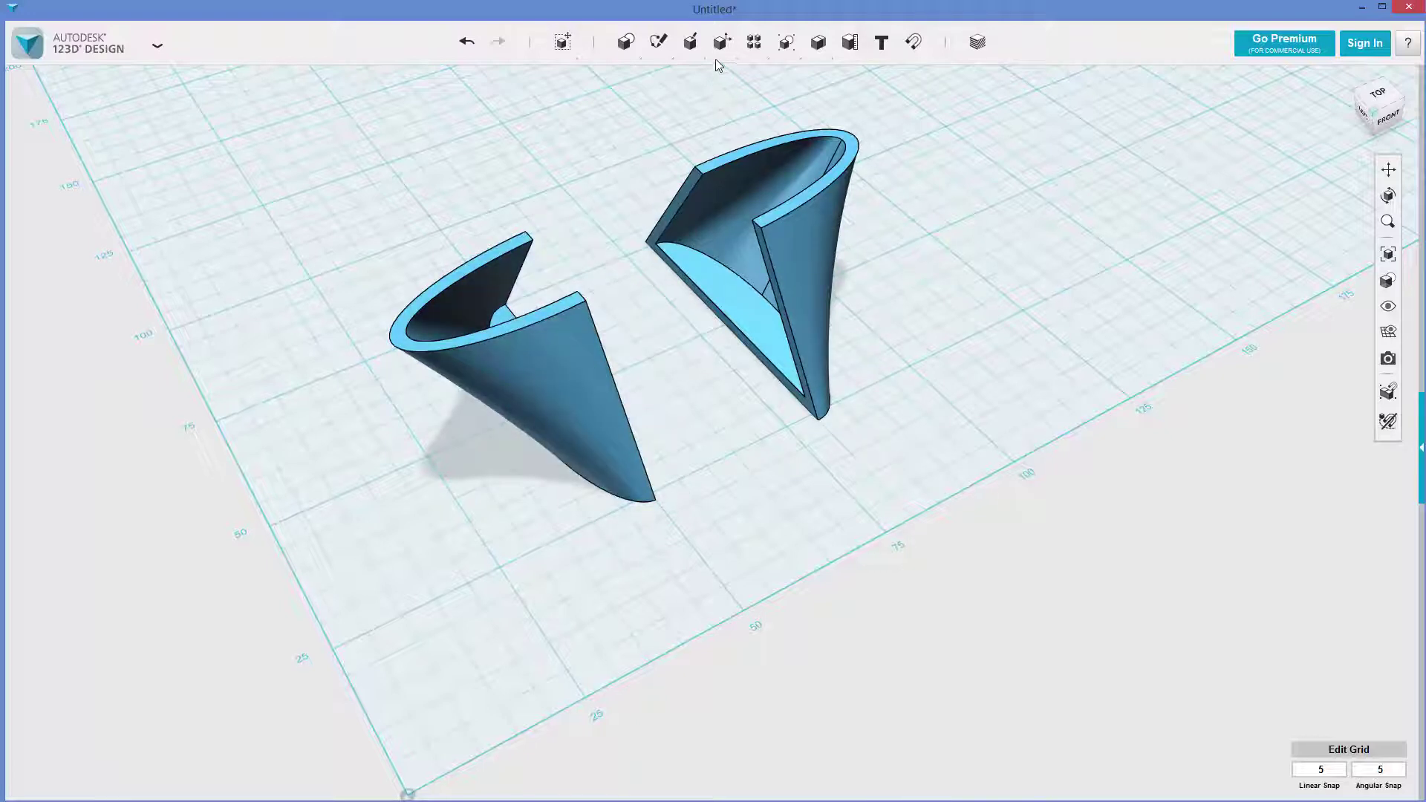
Extrude the moved half's cut face 30 mm towards the other half to bridge the gap.
mouse_move(665, 57)
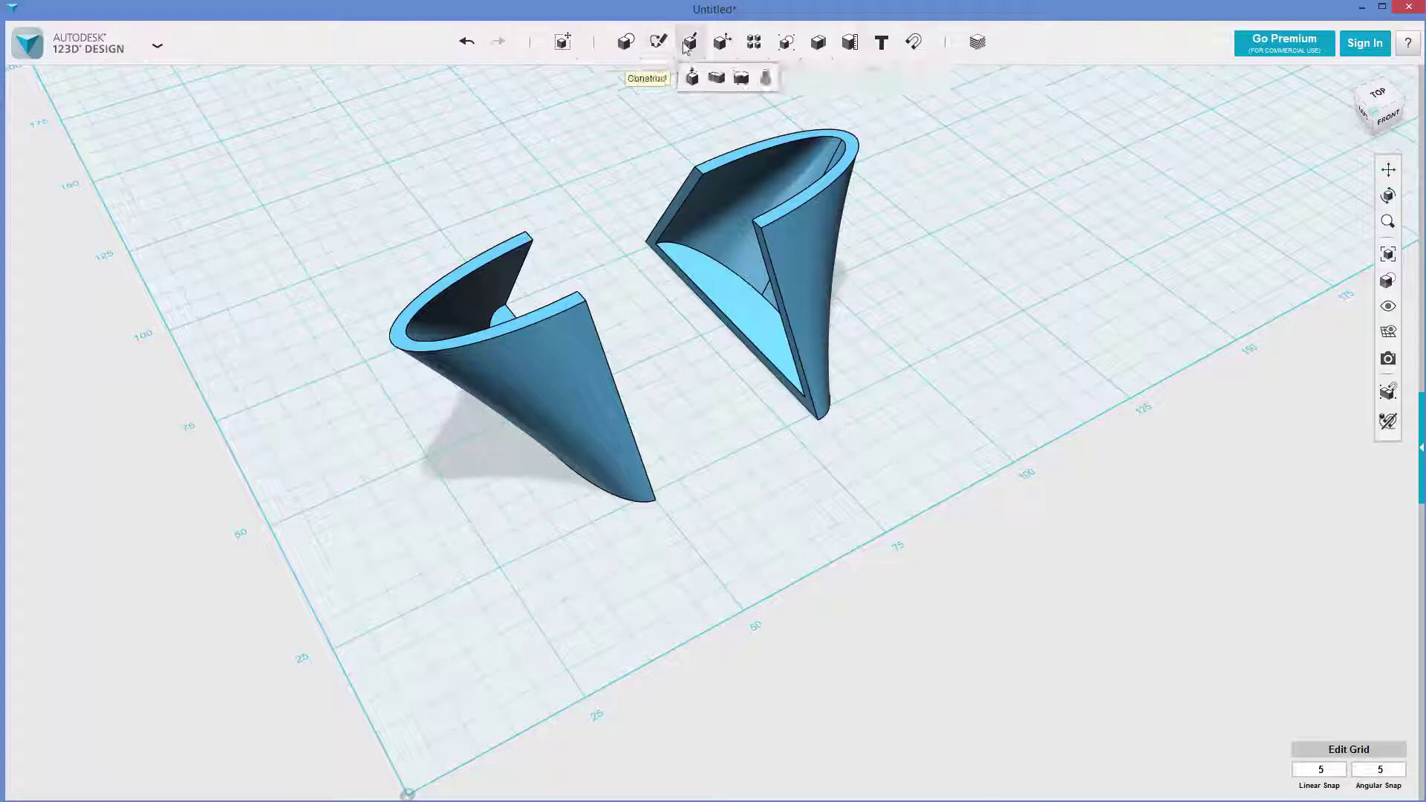
click(691, 75)
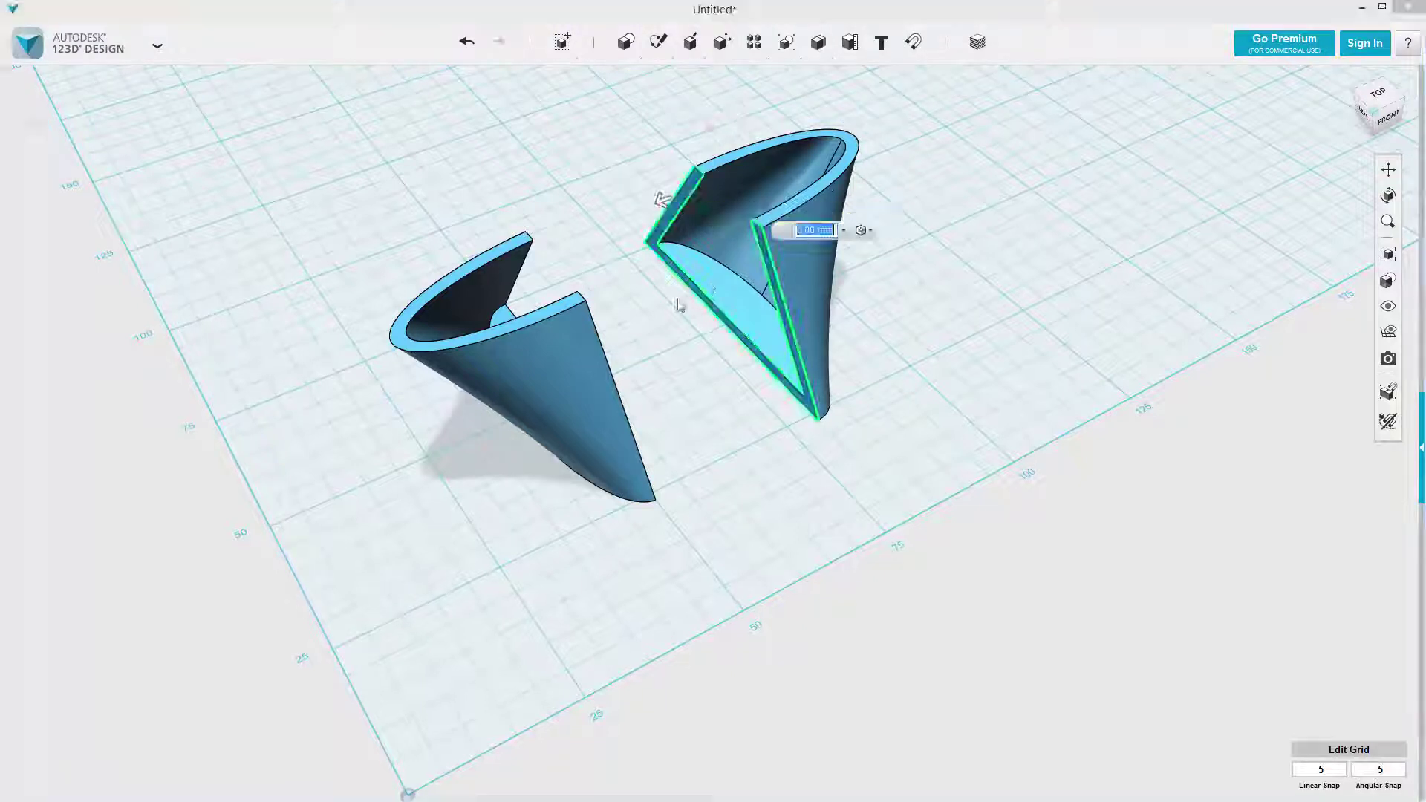
click(663, 202)
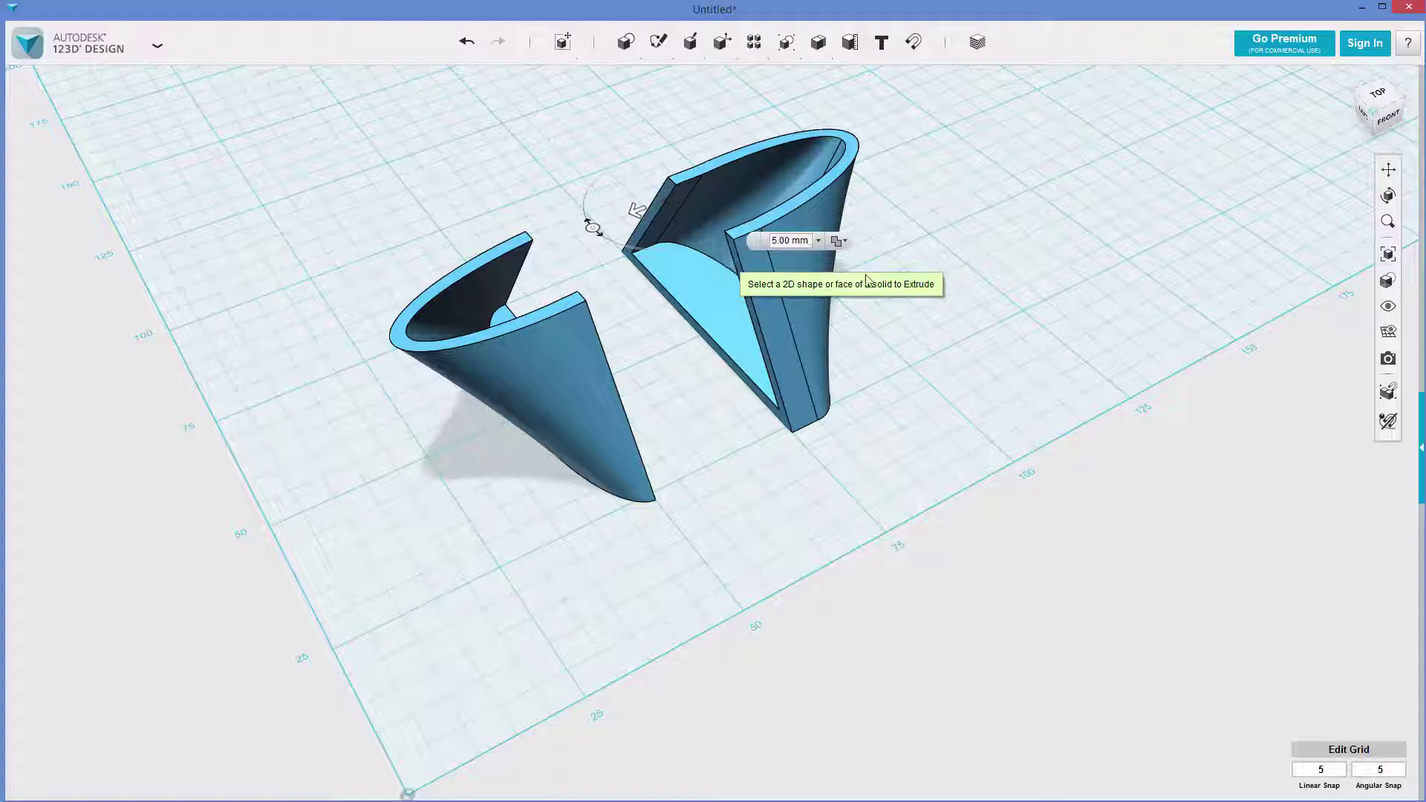
click(803, 240)
text(3)
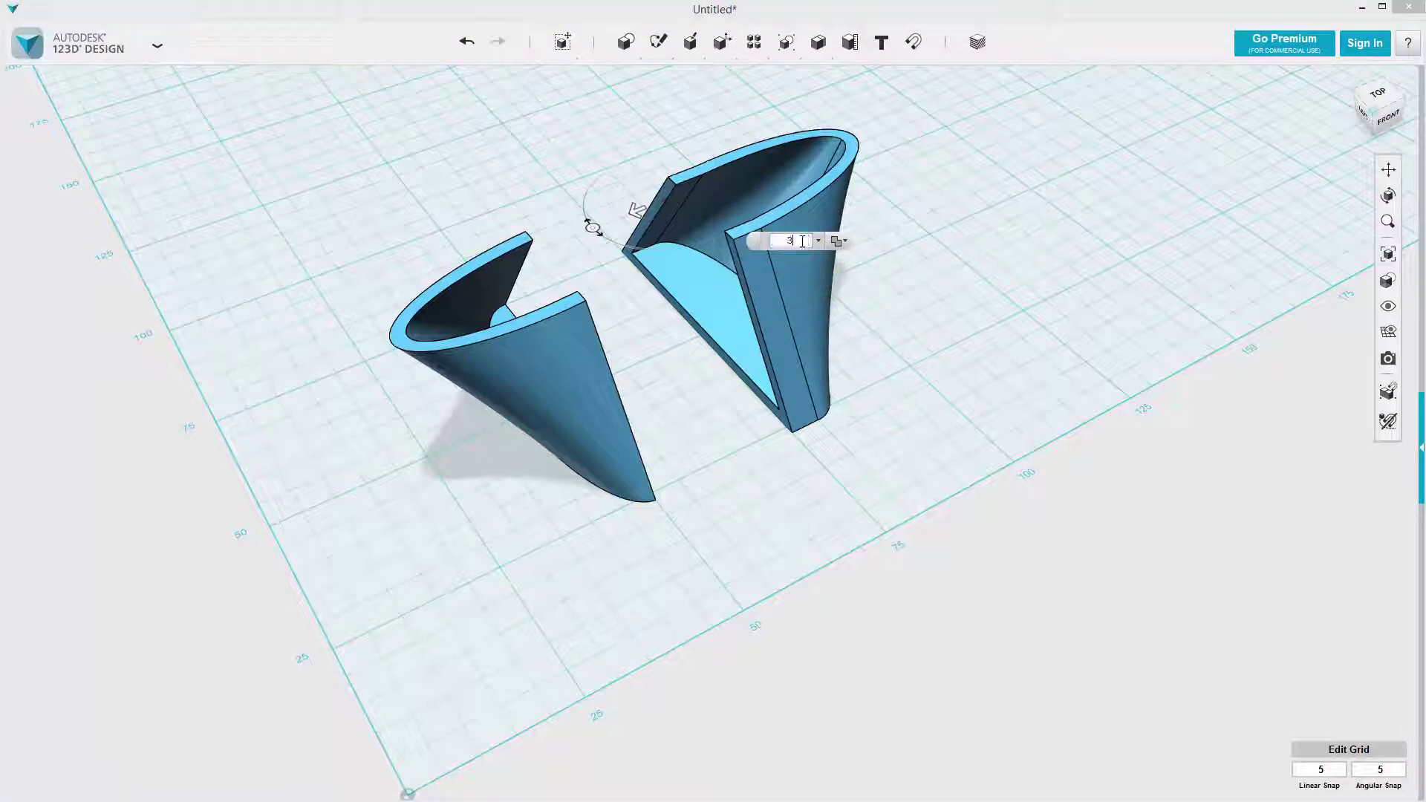
text(0mm)
key(Return)
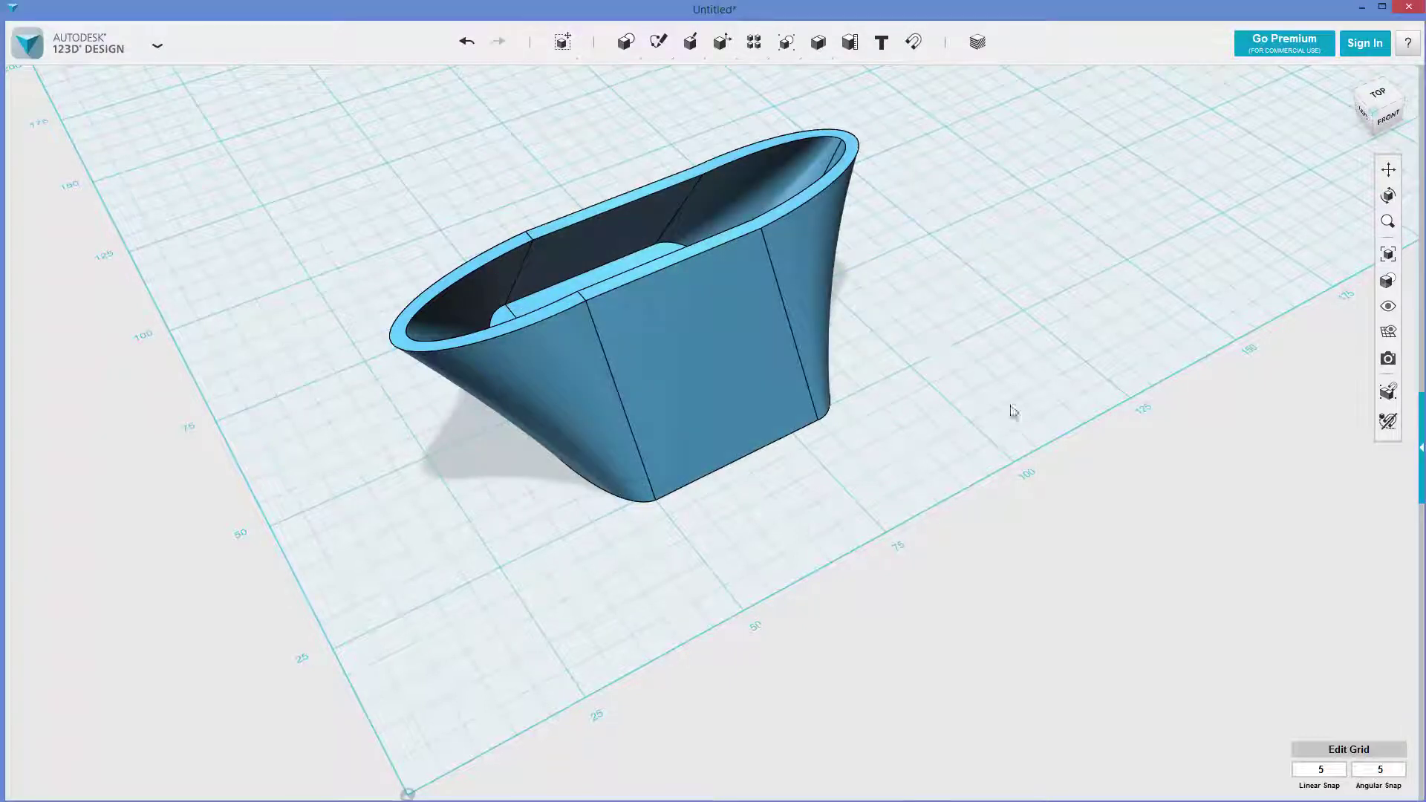